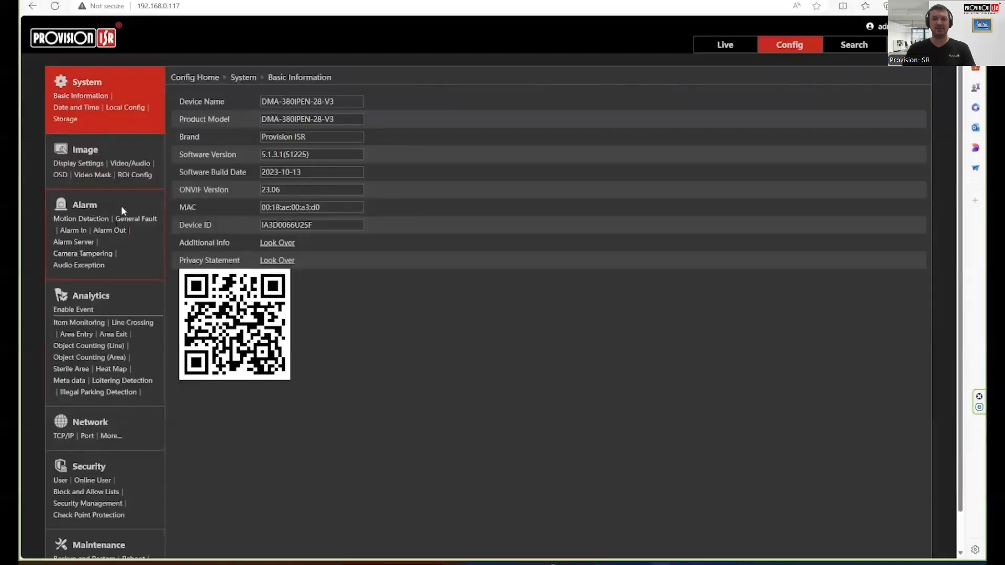
- Under Video/Audio, set Send Snapshot to the Main stream (3840x2160) and save the settings
left_click(120, 164)
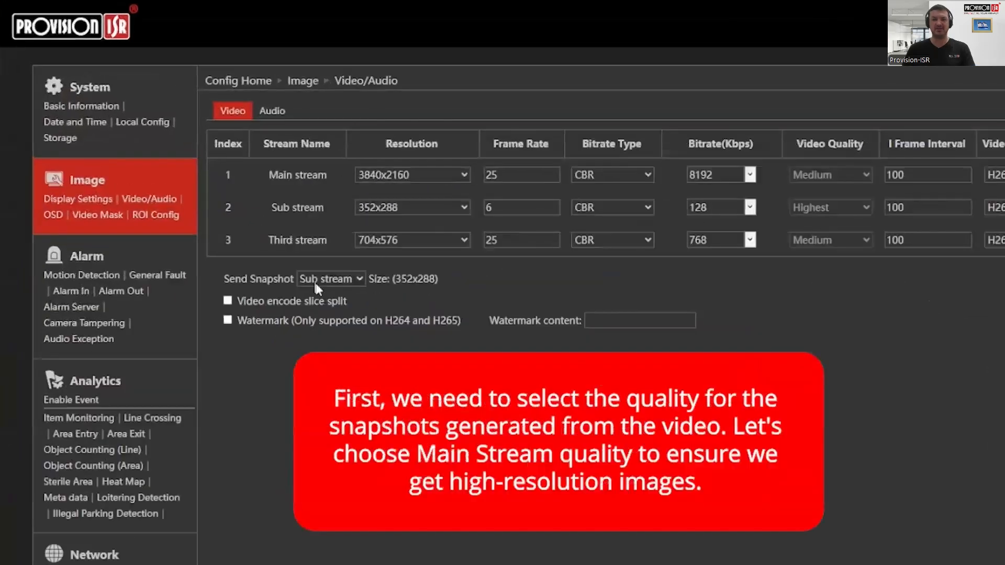
left_click(308, 261)
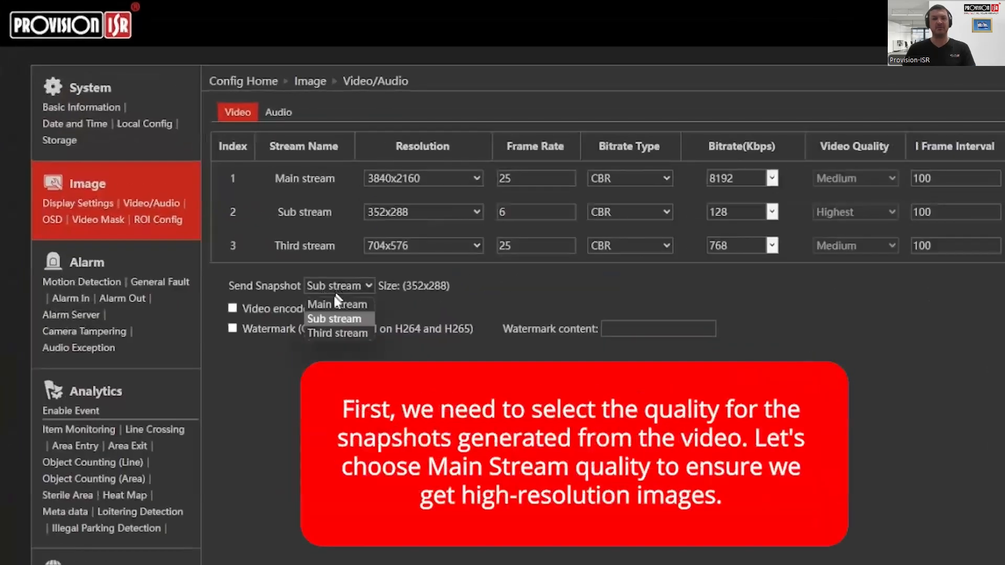
left_click(335, 303)
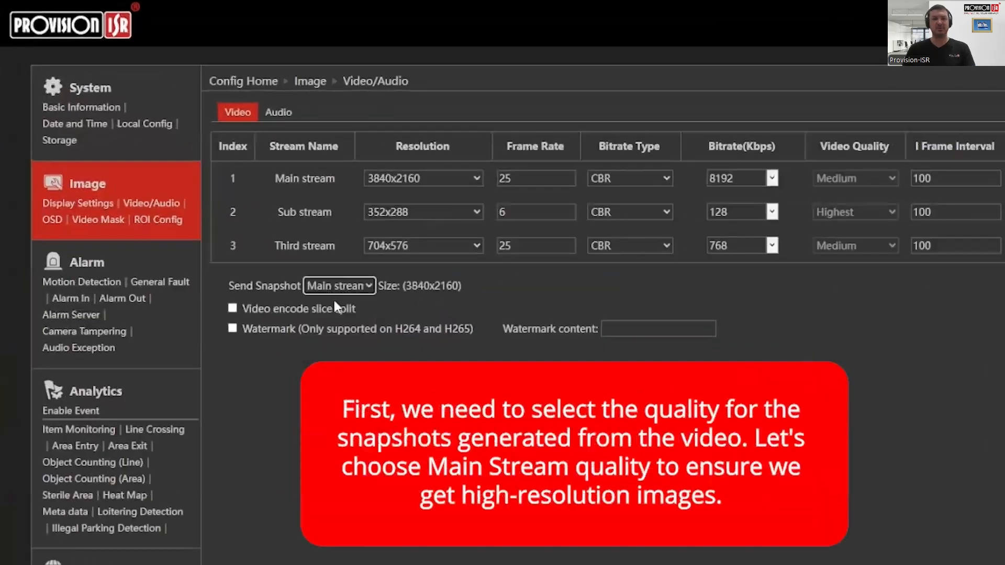
left_click_drag(402, 287, 449, 281)
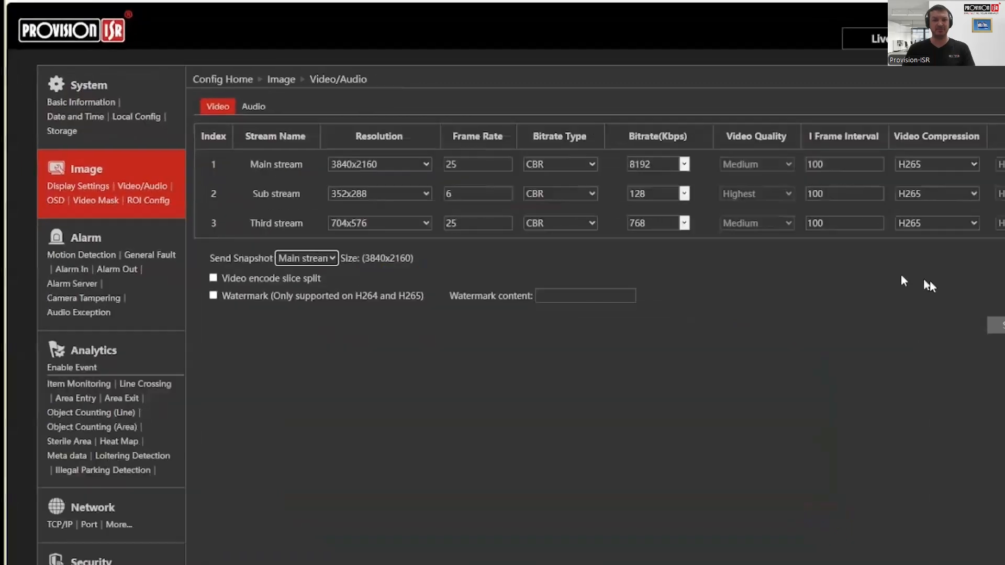
left_click(829, 280)
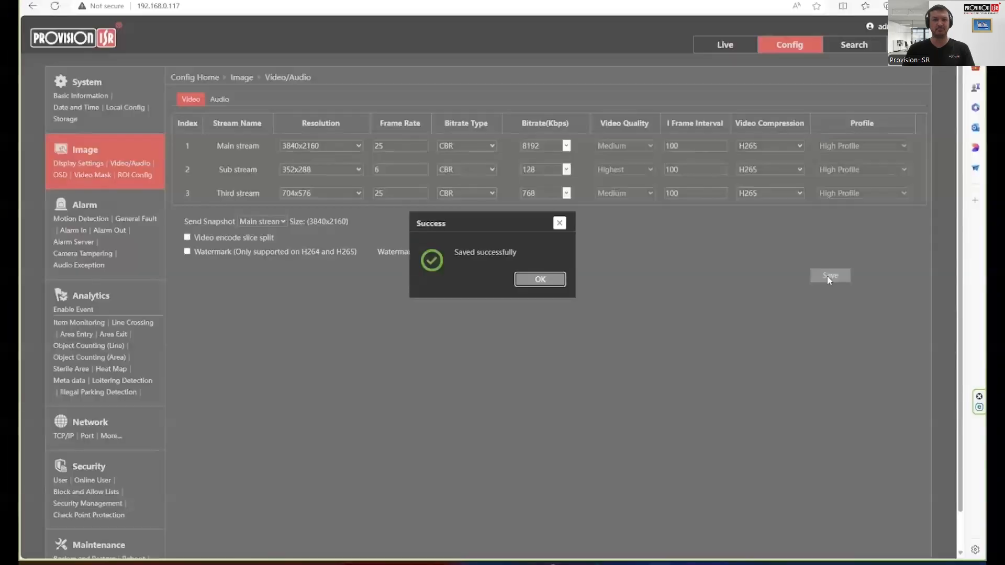
left_click(558, 280)
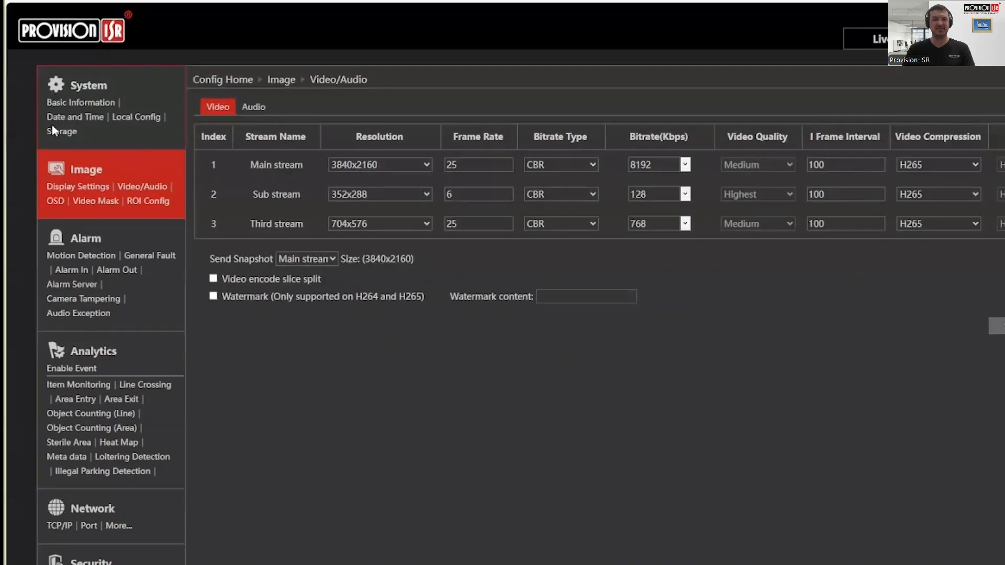
- Format the camera's SD card from the System > Storage Management tab, confirming with OK
left_click(54, 130)
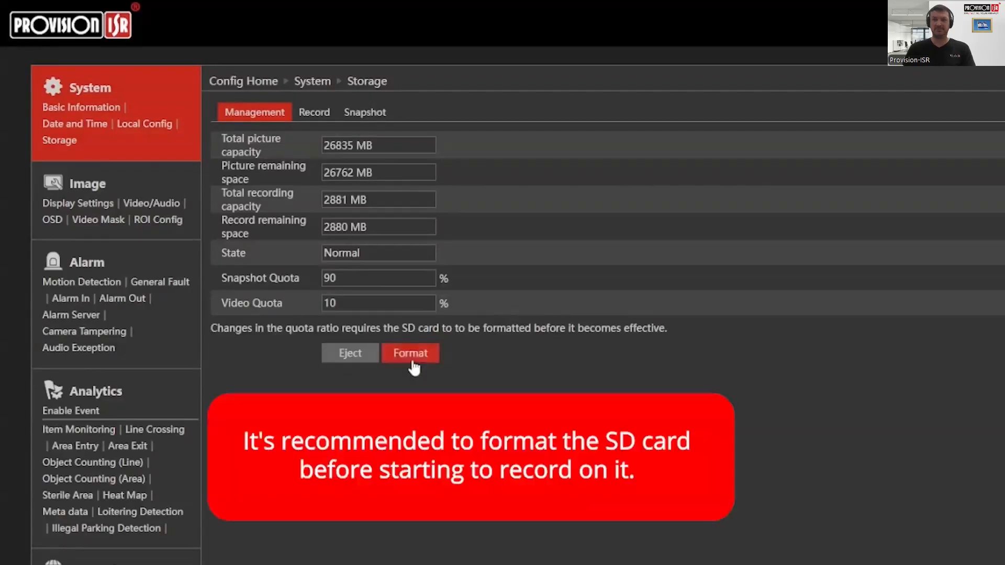
left_click(411, 354)
left_click(663, 372)
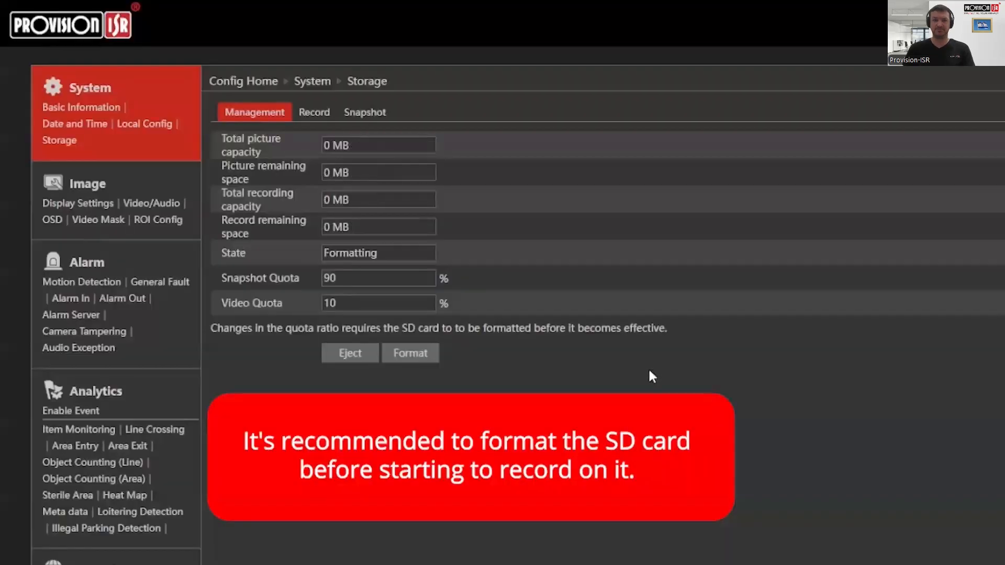
double_click(360, 253)
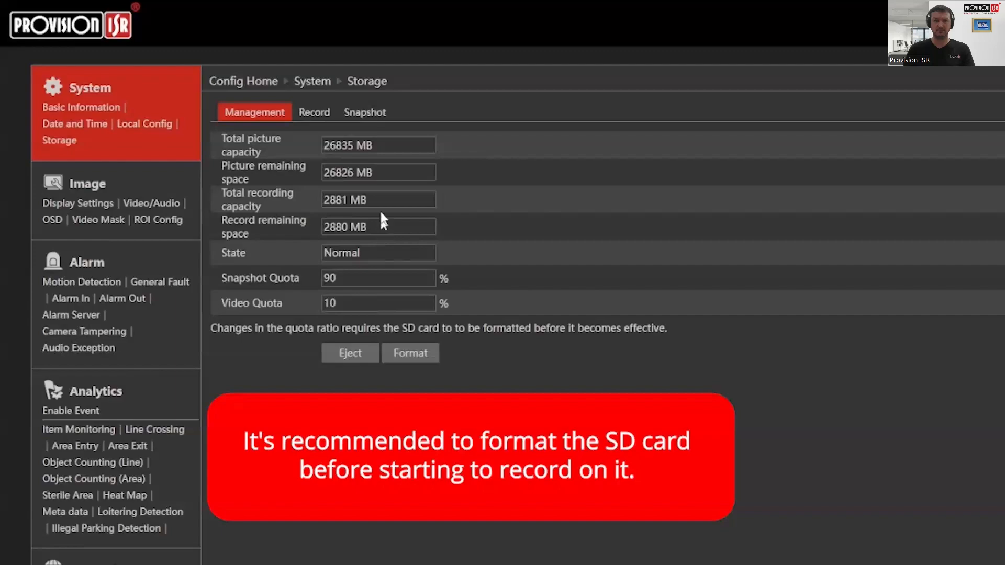
- On the Snapshot tab, keep resolution at 3840x2160 and image quality at High
left_click(313, 114)
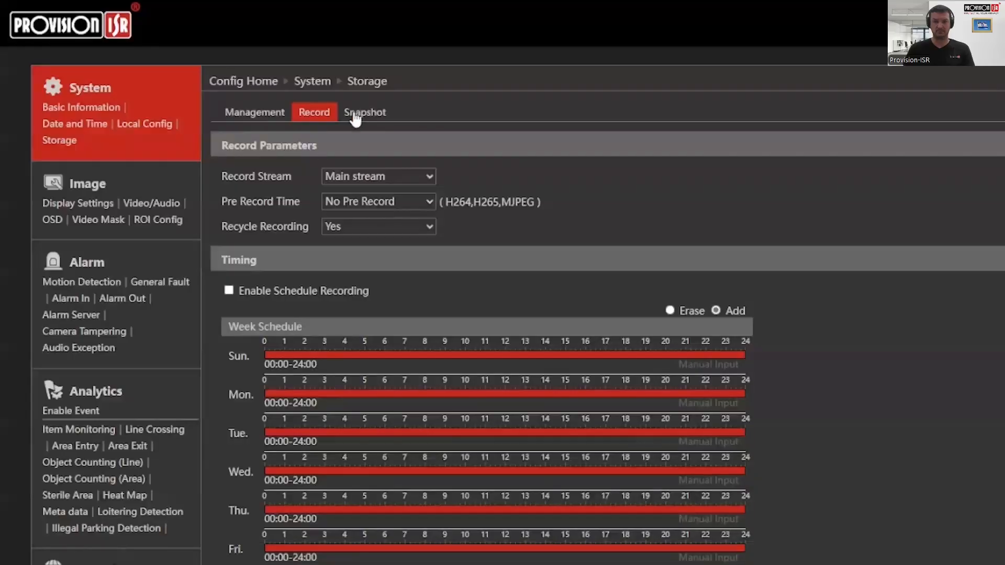
left_click(356, 113)
left_click(364, 199)
left_click(365, 220)
left_click(363, 223)
left_click(363, 224)
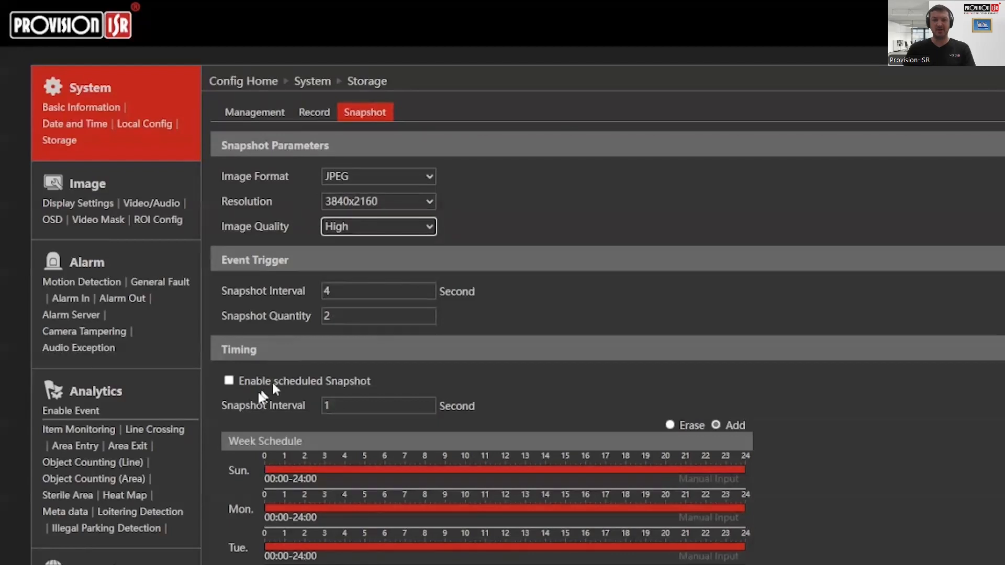
- Enable scheduled snapshots with a 180-second interval and save
left_click(229, 380)
left_click_drag(338, 407, 309, 413)
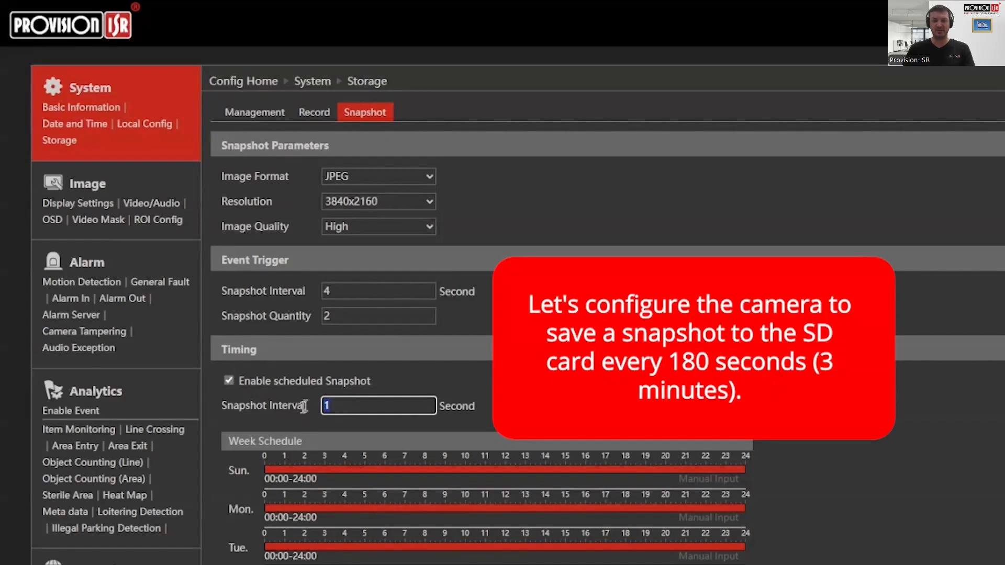
type("180")
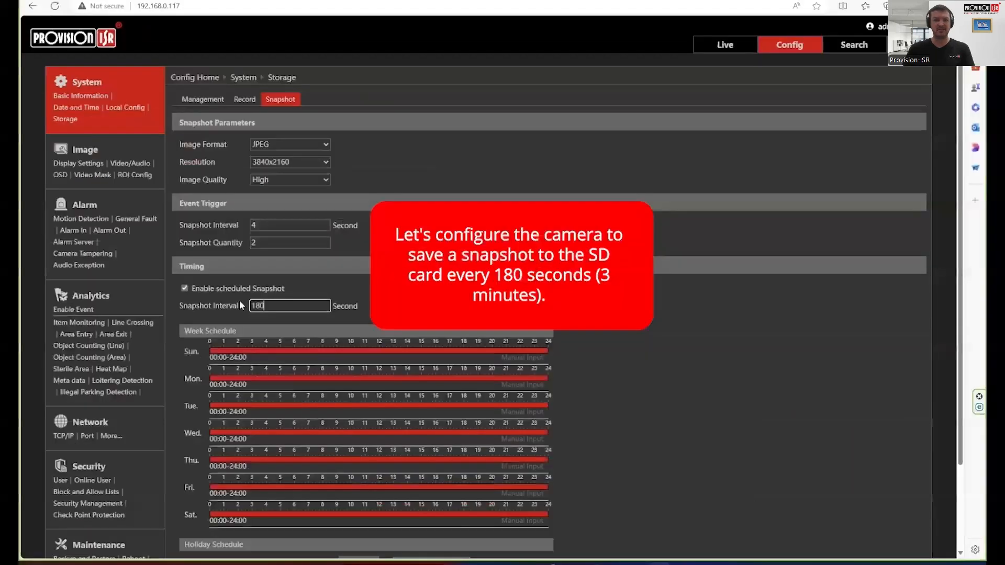
left_click(677, 435)
scroll(601, 386, "down", 1)
scroll(601, 389, "down", 2)
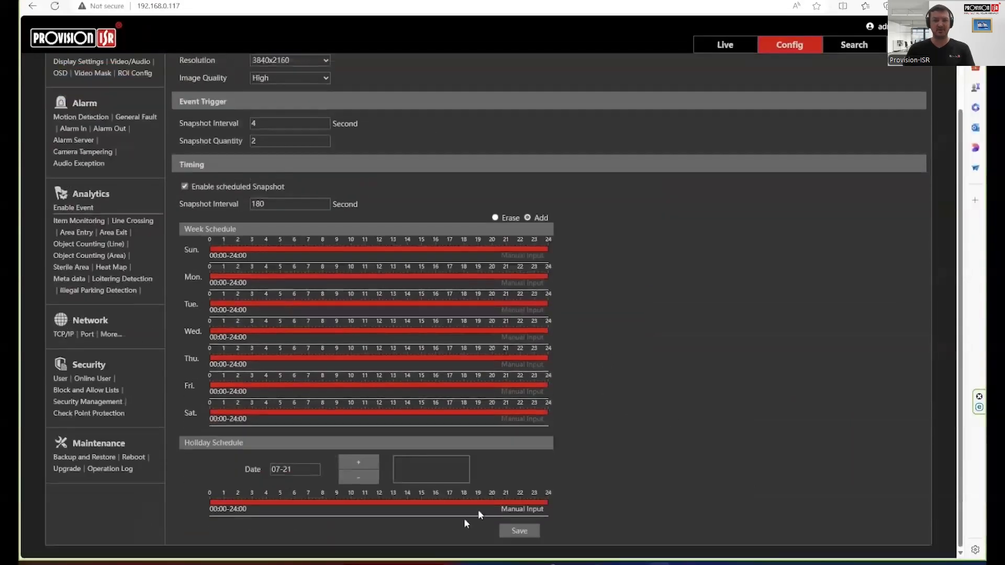
left_click(515, 532)
left_click(541, 280)
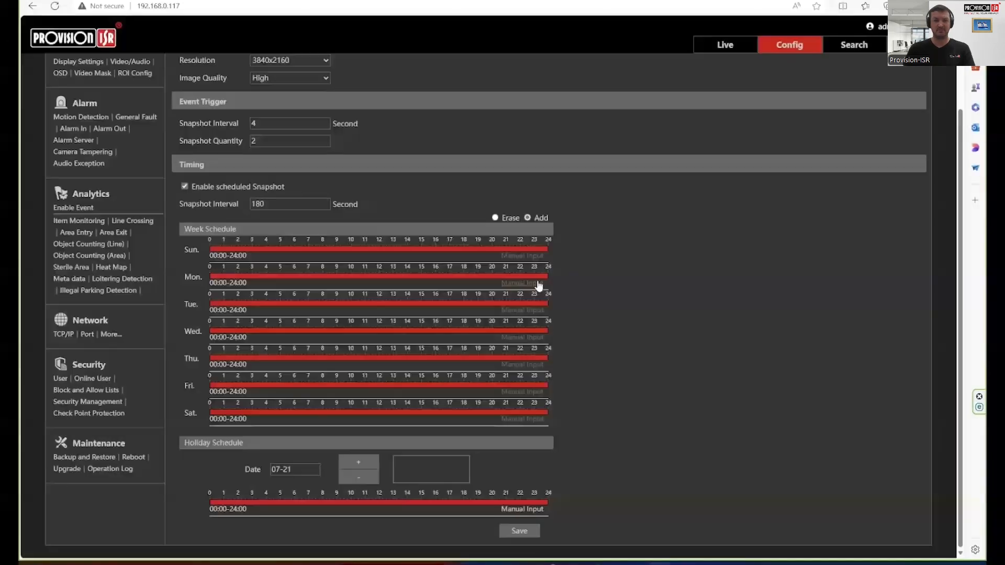
- Go to the Search page to look through the camera's stored footage
scroll(385, 273, "up", 1)
scroll(386, 273, "up", 2)
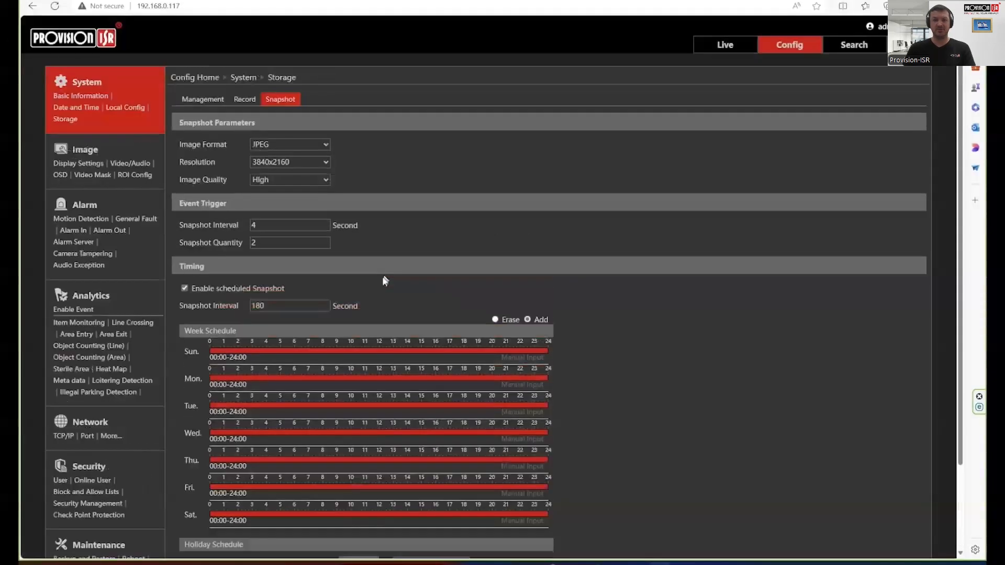
left_click(825, 47)
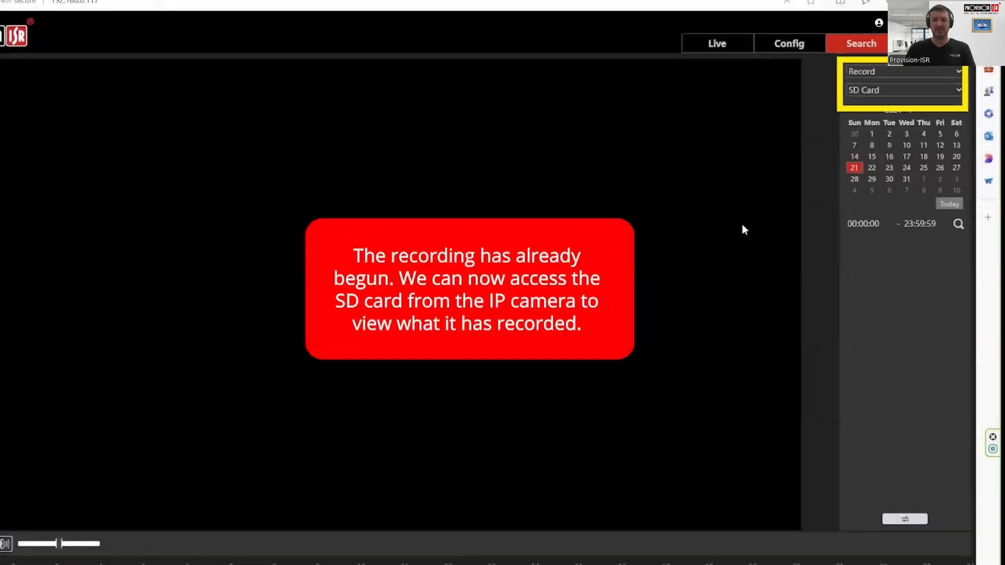
- Search SD card Pictures instead of Records for 2024-07-21 and open the 13:20:46 snapshot
left_click(878, 72)
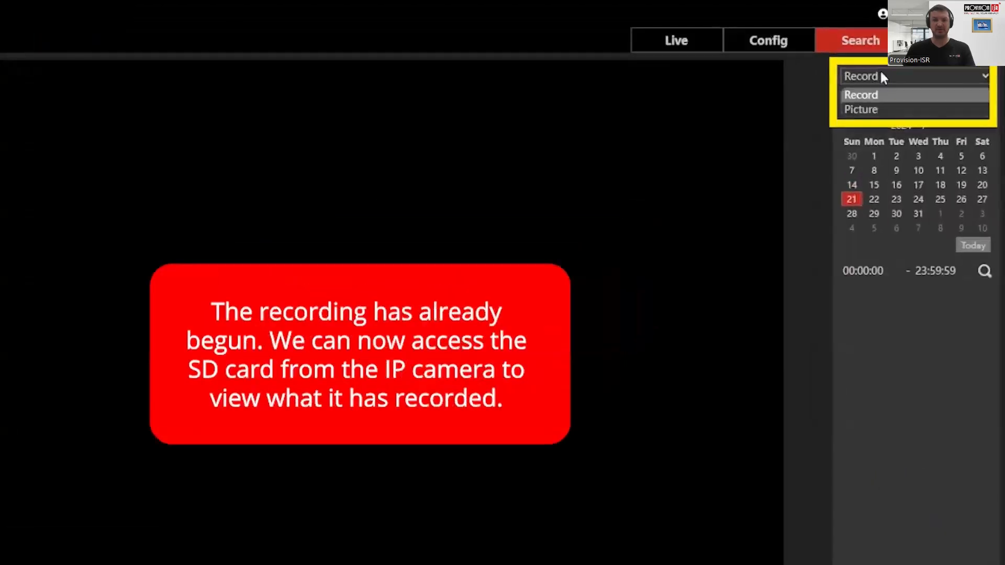
left_click(884, 109)
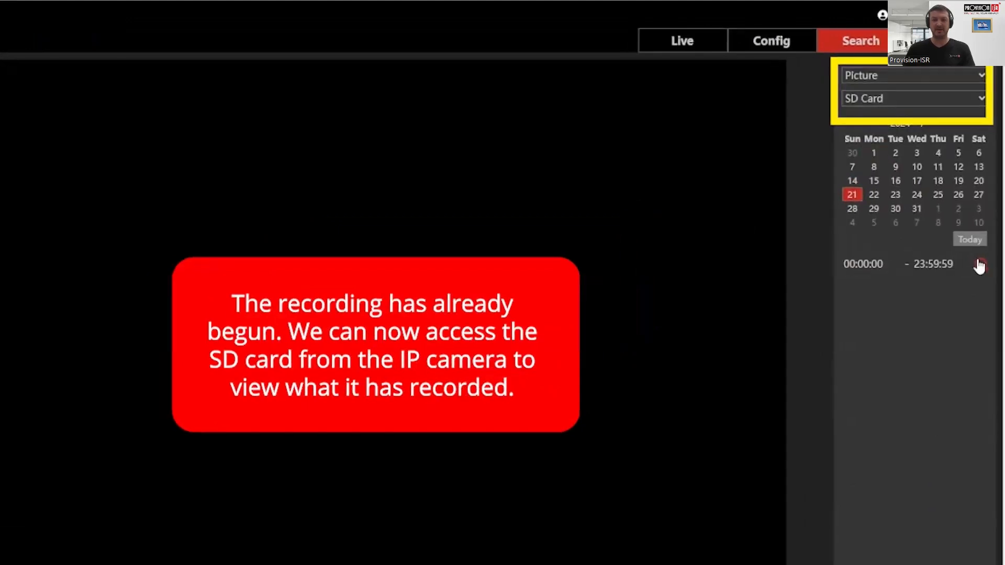
left_click(979, 266)
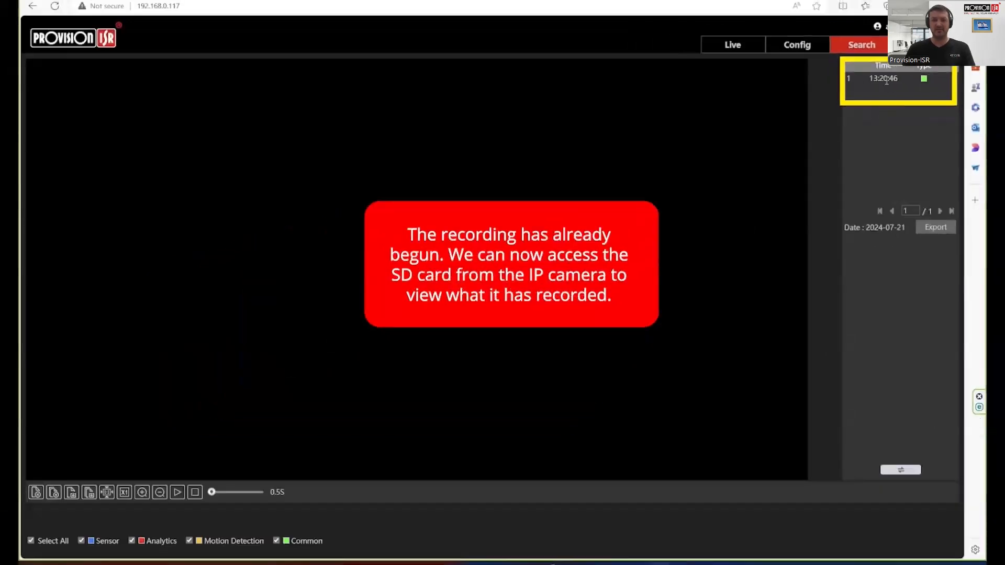
left_click(887, 82)
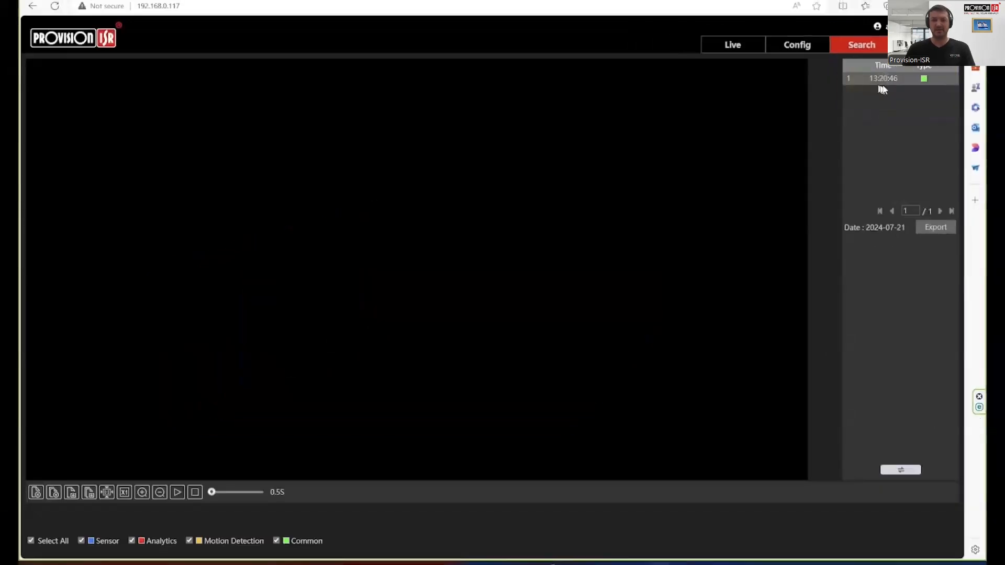
double_click(925, 81)
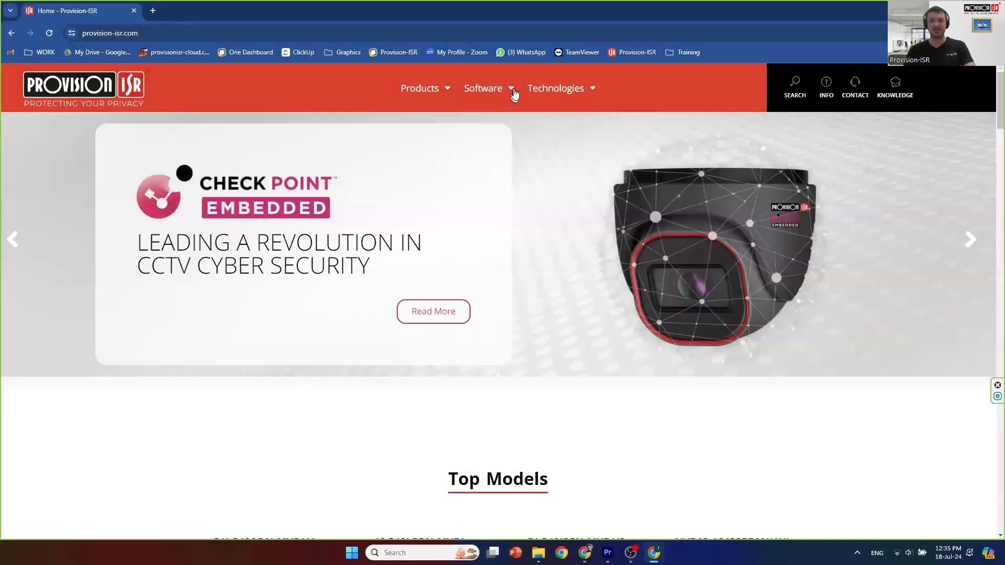
- From Software > Download Tools, download the SD Card Video Player (PC)
left_click(512, 90)
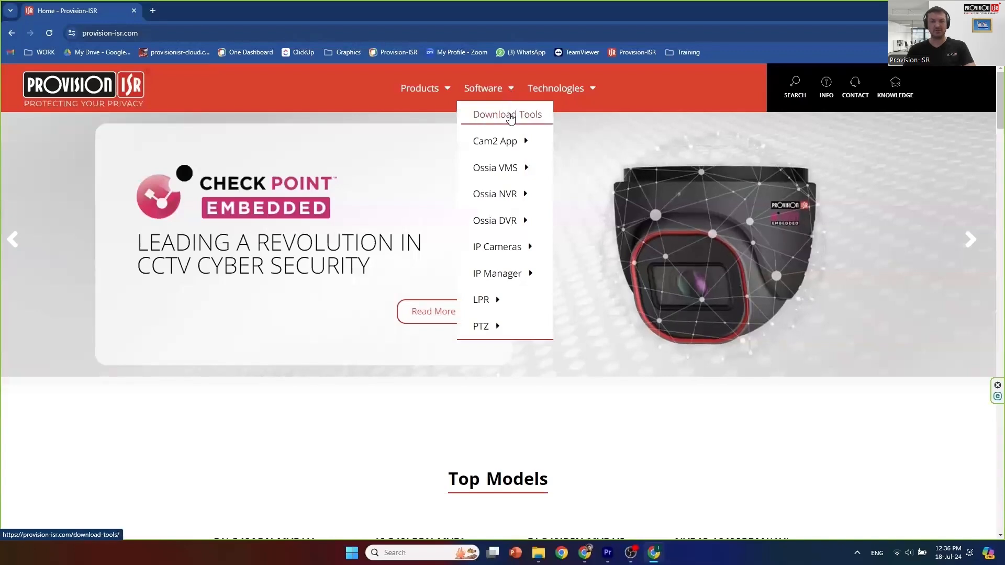
left_click(510, 115)
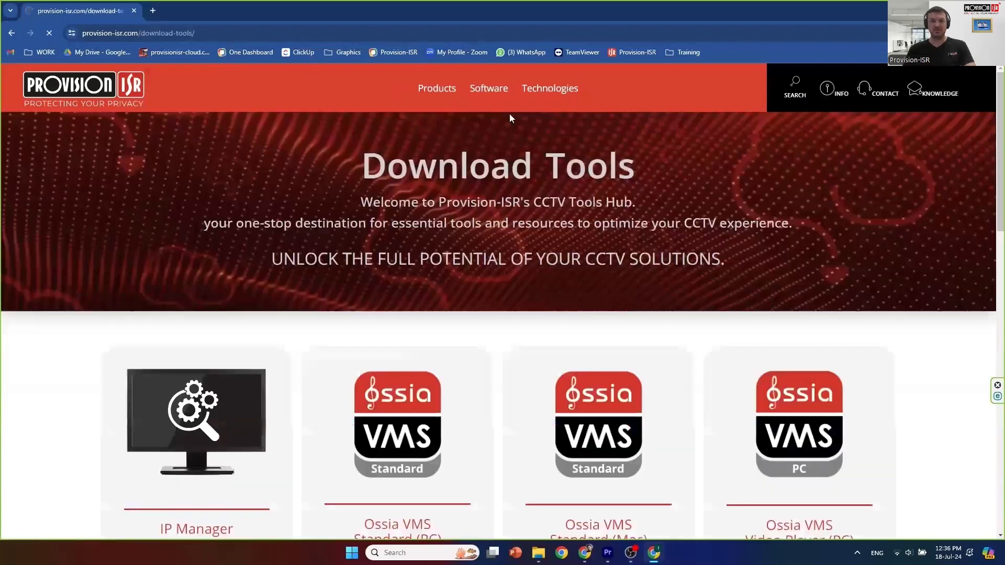
scroll(306, 410, "down", 5)
scroll(307, 410, "down", 4)
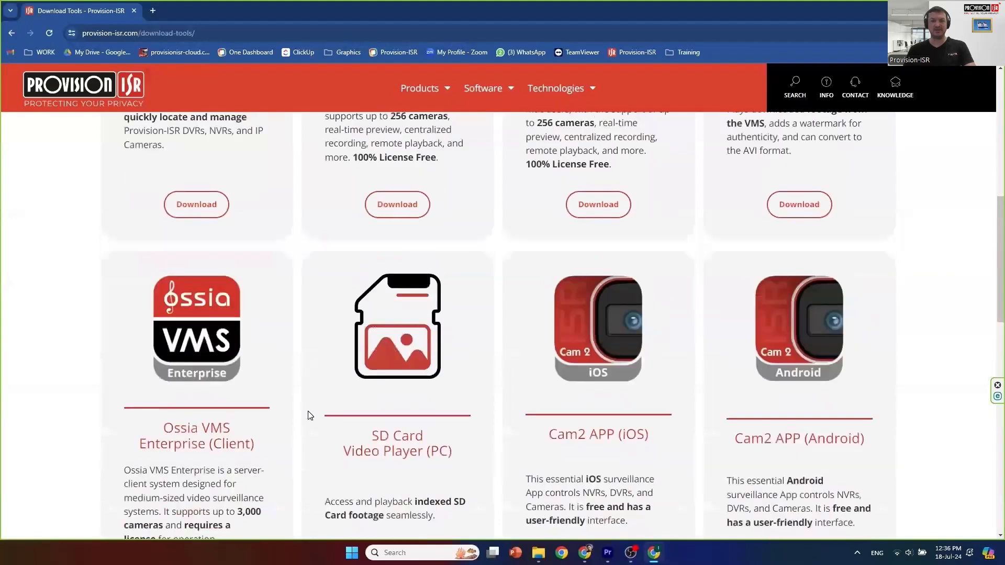
scroll(397, 429, "down", 2)
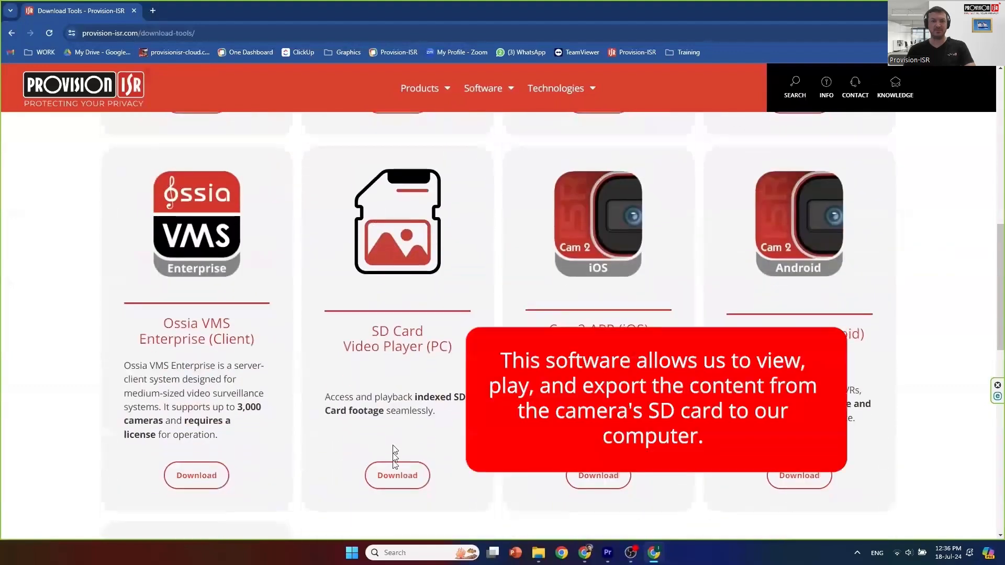
left_click(392, 473)
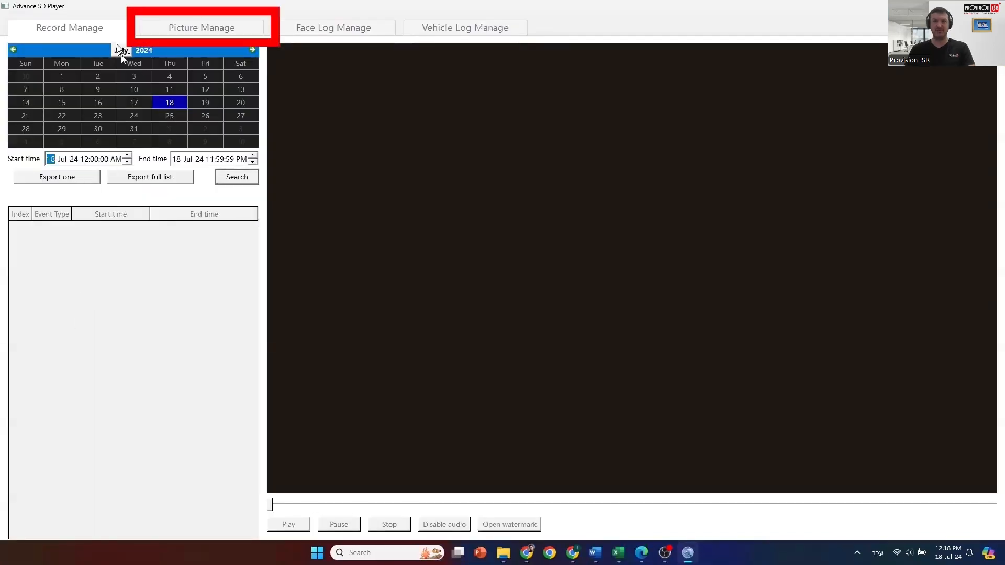
- In Picture Manage, search the 18-Jul-24 snapshots and preview the last (row 133) and first images
left_click(184, 29)
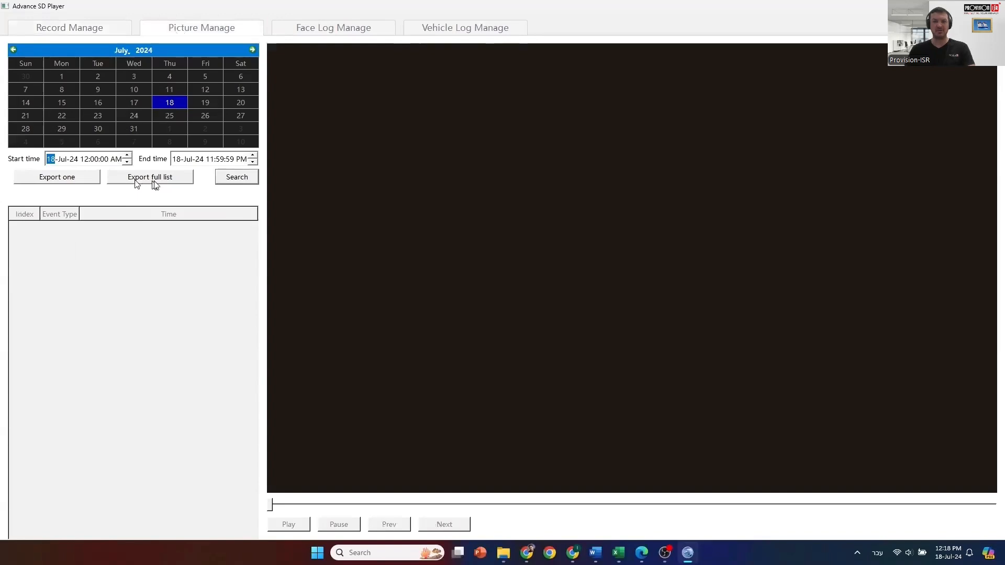
left_click(222, 178)
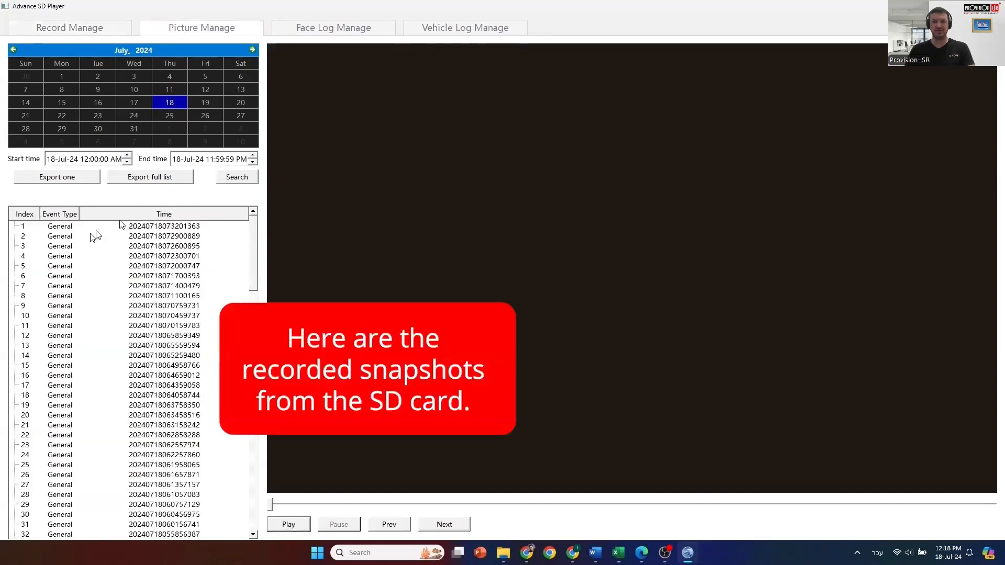
scroll(79, 366, "down", 20)
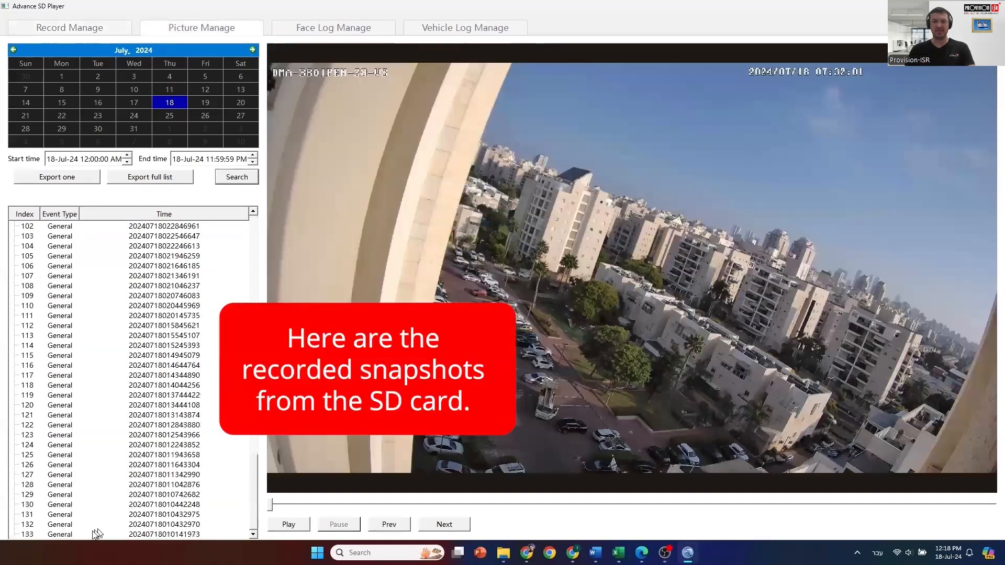
left_click(33, 535)
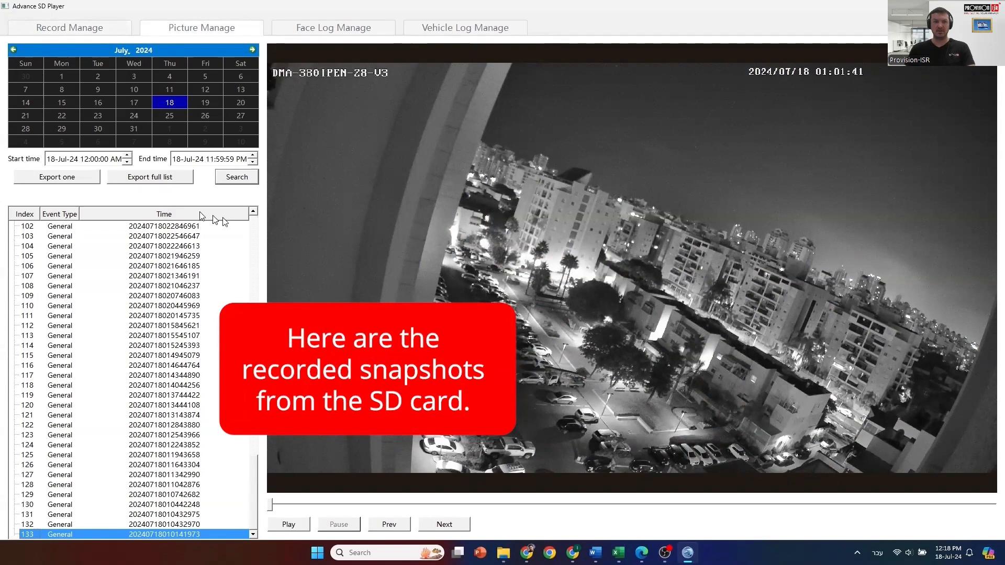
left_click(239, 178)
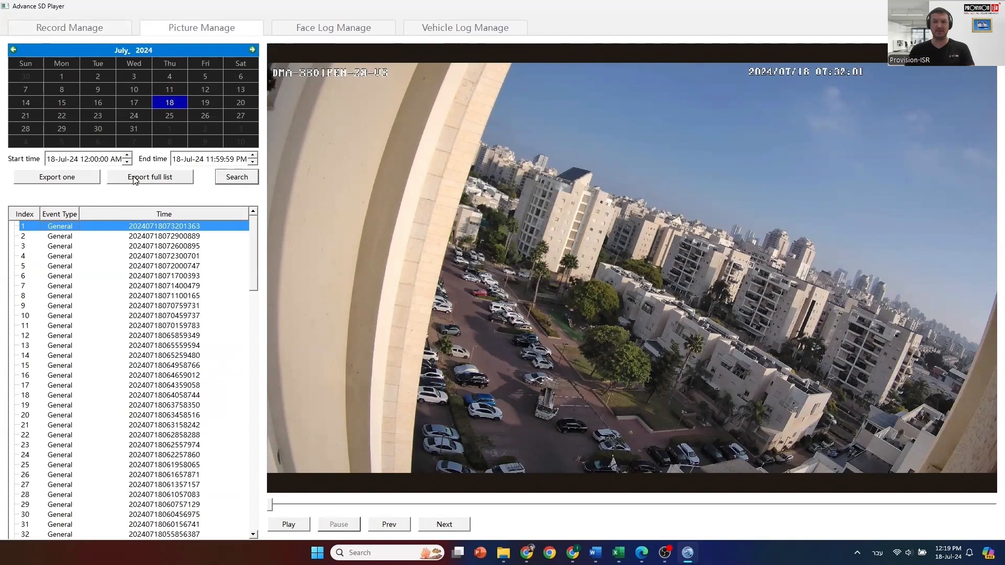
- Export the full snapshot list into the SD CARD EXPORT folder
left_click(134, 178)
left_click(592, 262)
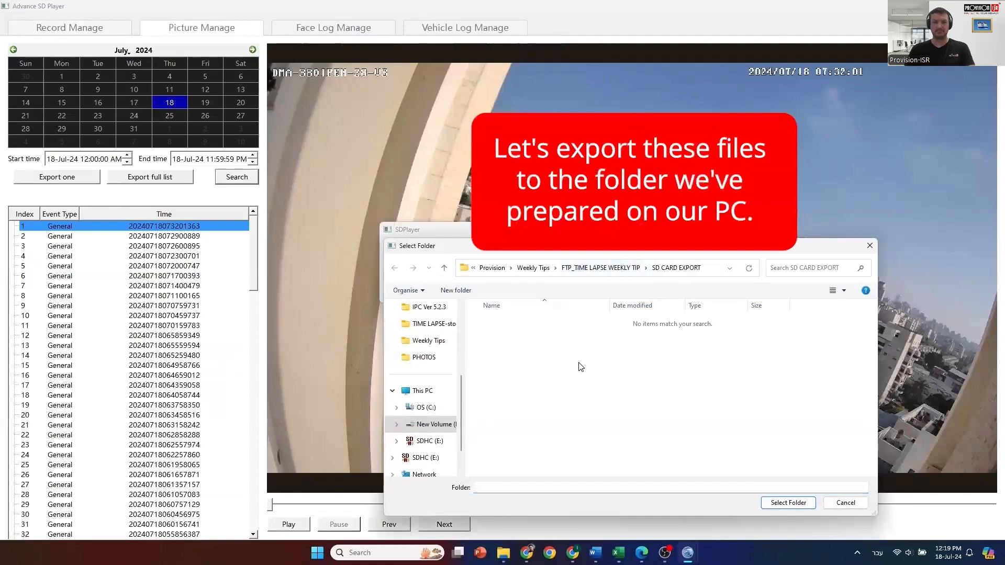
left_click(789, 503)
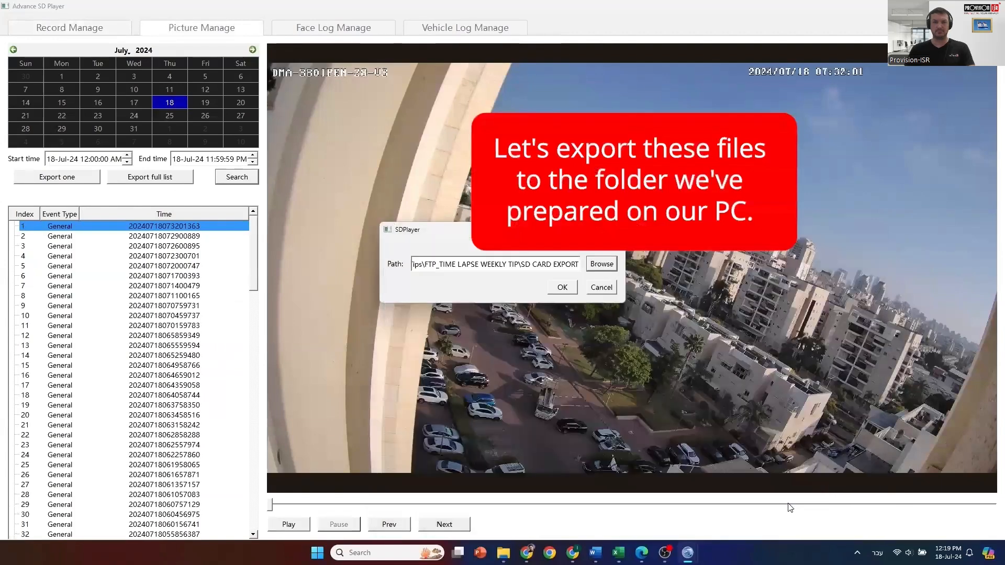
left_click(562, 288)
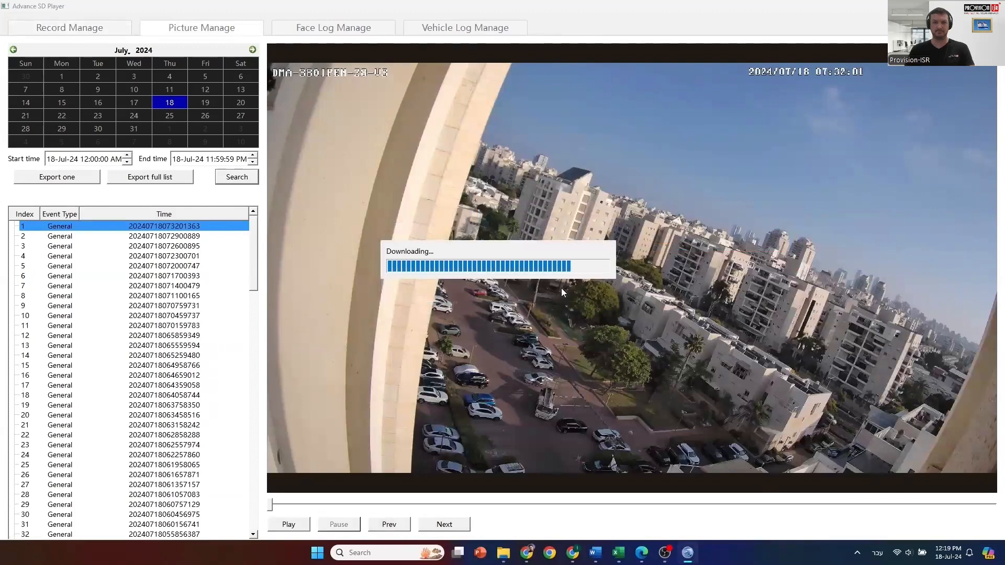
left_click(390, 557)
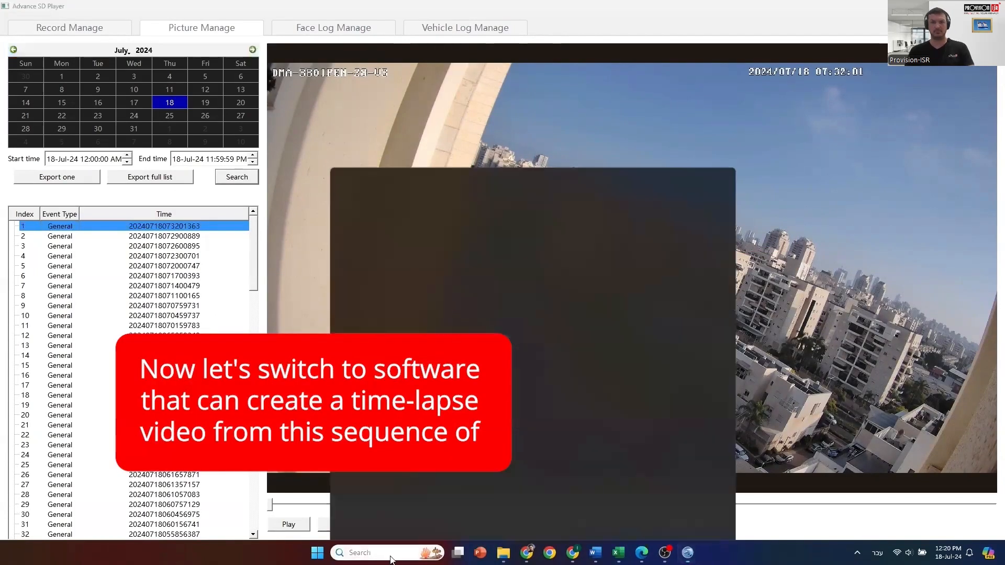
- Launch CapCut by searching 'CAP' and start a new empty project
type("CAP")
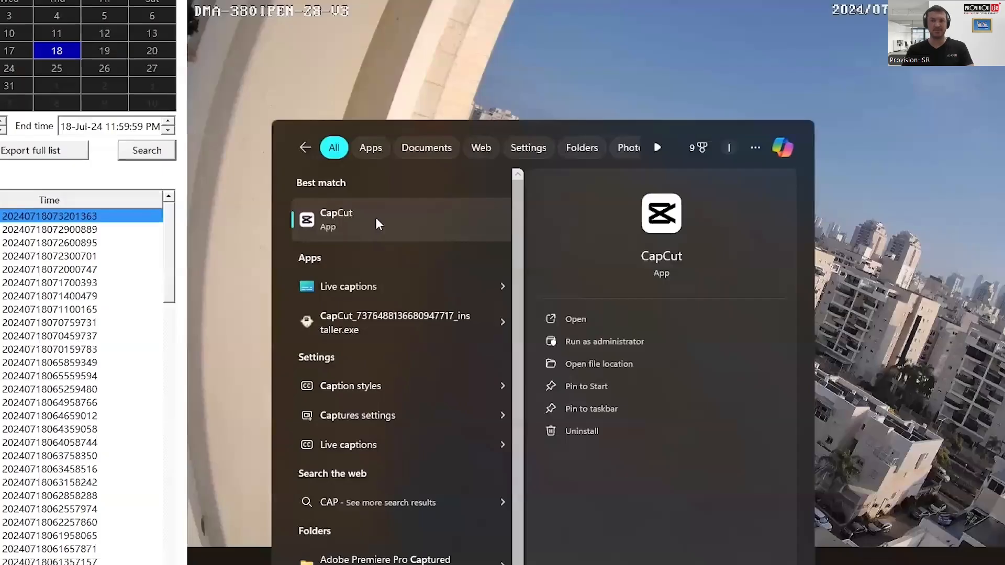
left_click(376, 218)
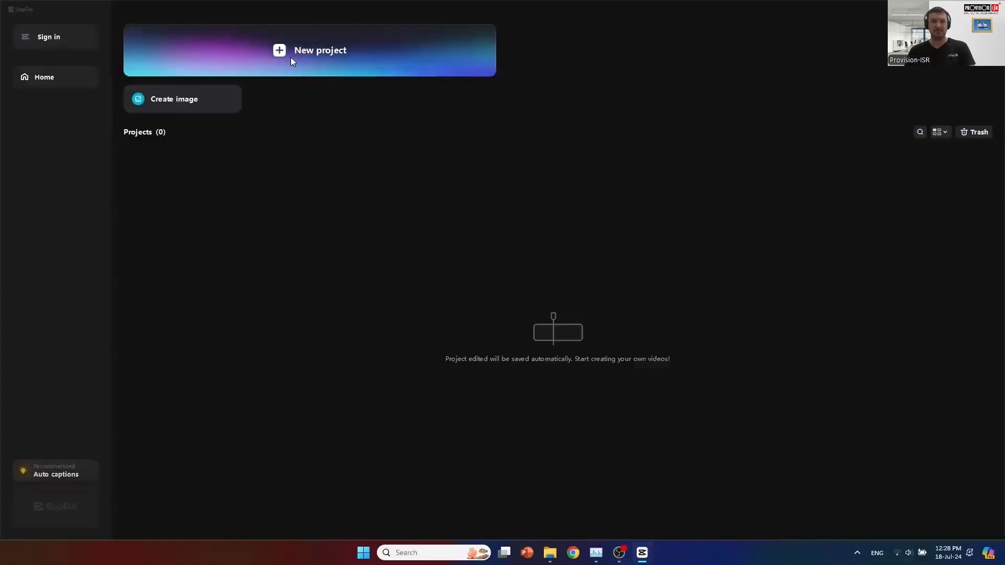
left_click(292, 60)
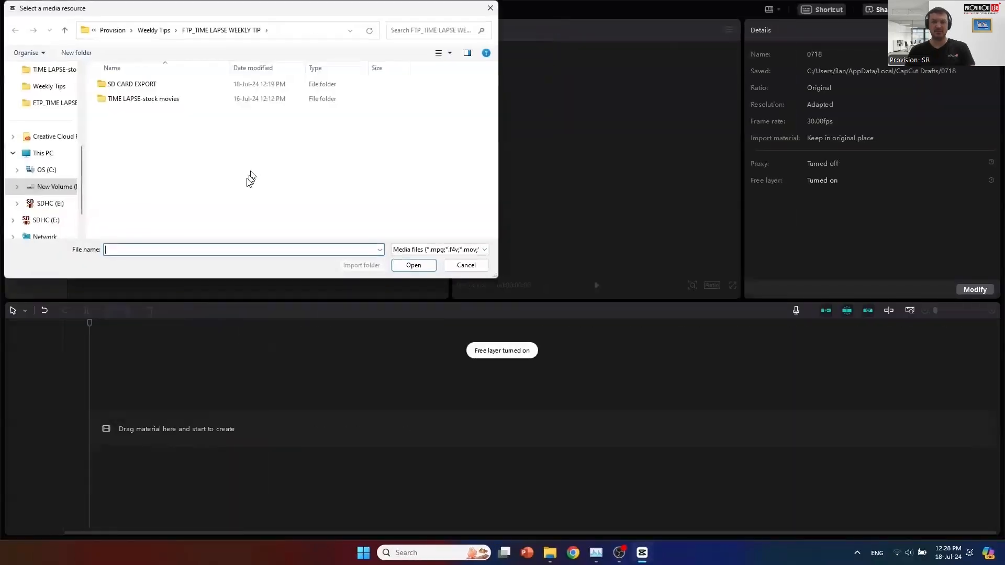
- Import every JPG from the SD CARD EXPORT > picture folder into the project
double_click(138, 86)
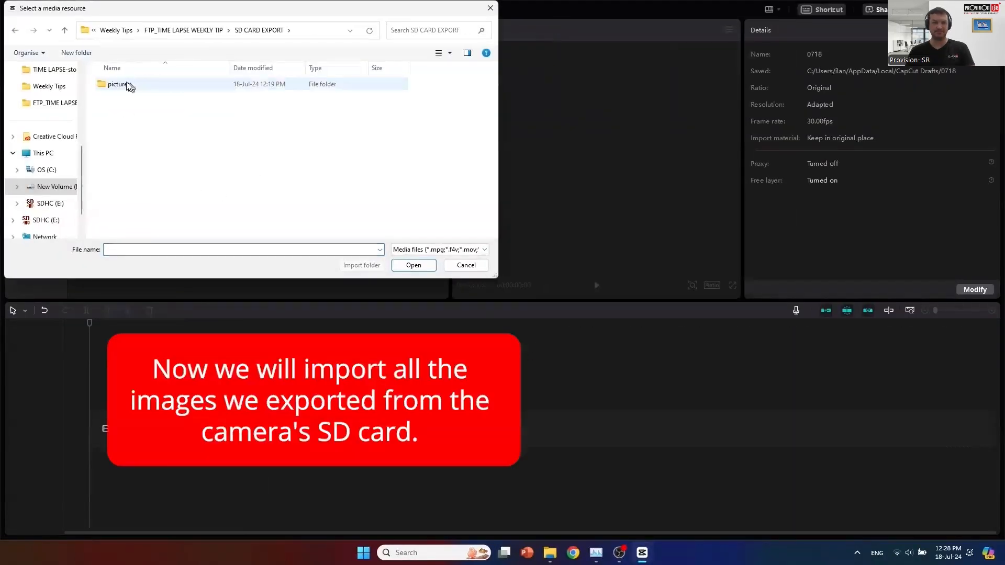
double_click(130, 87)
left_click(126, 105)
scroll(190, 180, "down", 3)
scroll(190, 180, "down", 6)
scroll(414, 198, "down", 5)
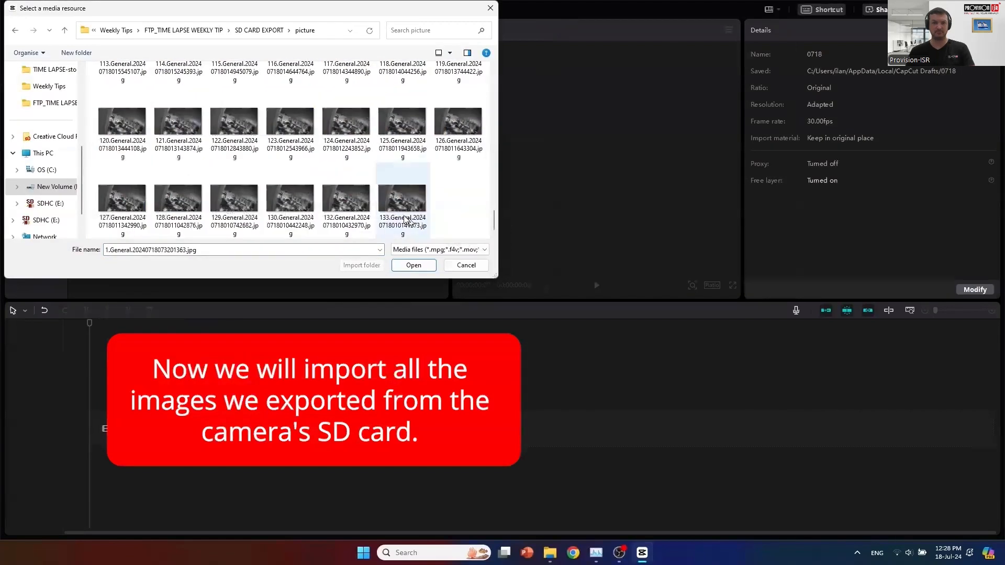
left_click(413, 198, "shift")
left_click(413, 266)
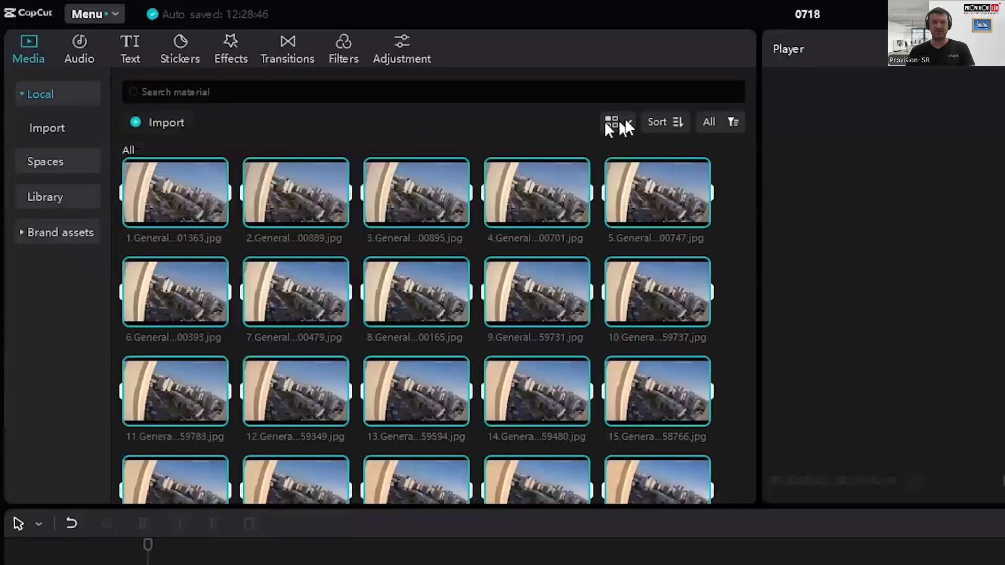
- Sort the imported media by Name and select all of it with Ctrl+A
left_click(441, 82)
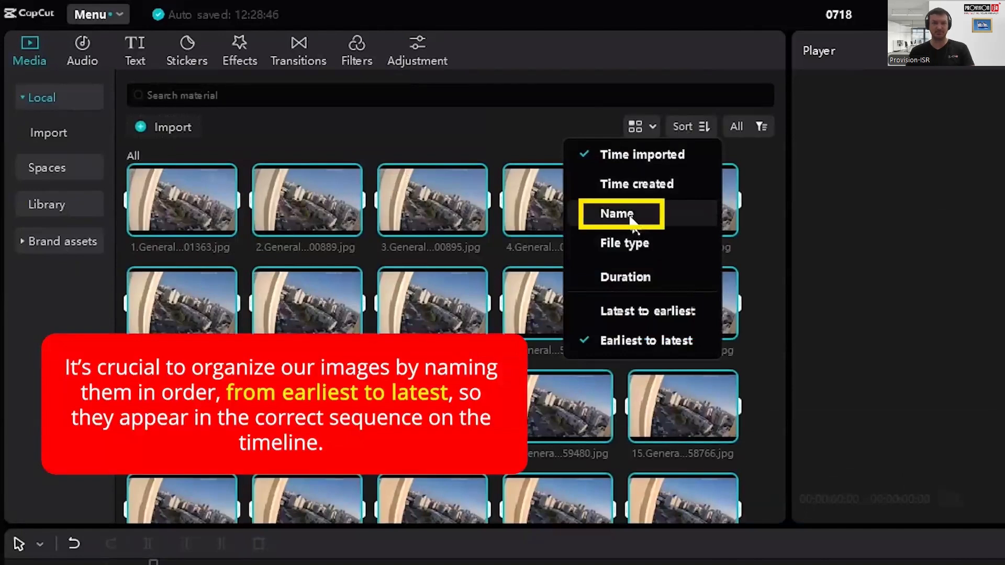
left_click(629, 215)
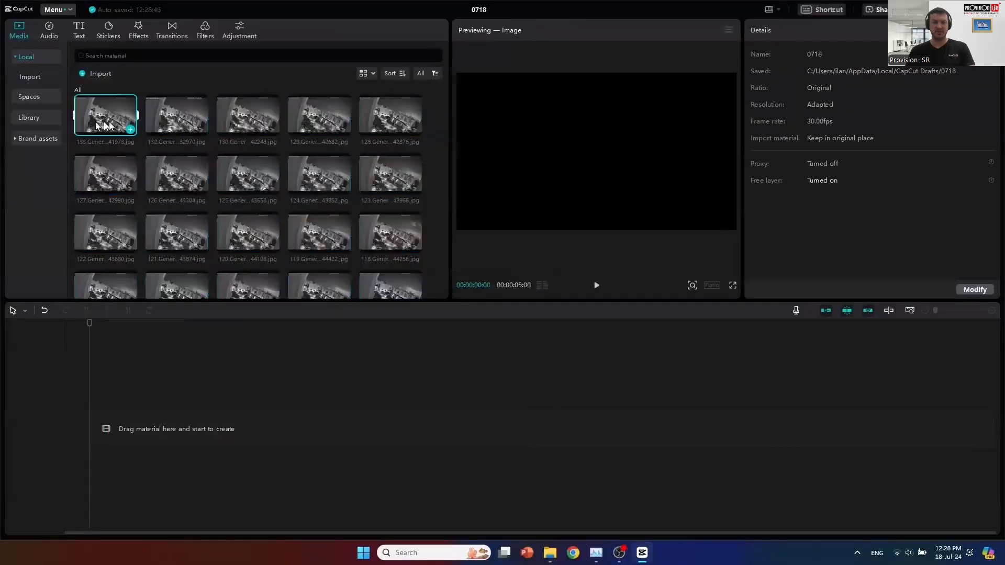
scroll(218, 212, "down", 10)
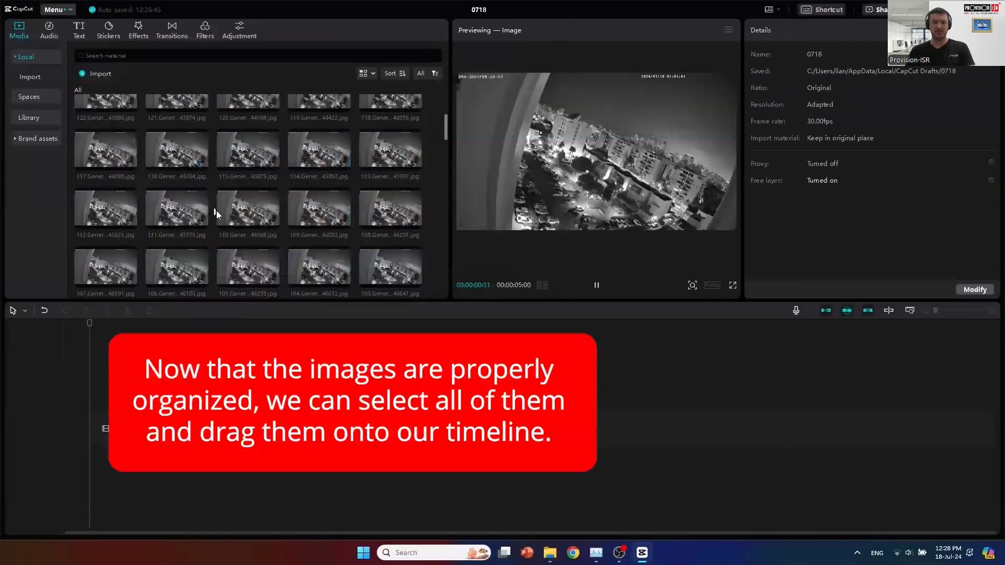
scroll(224, 224, "down", 13)
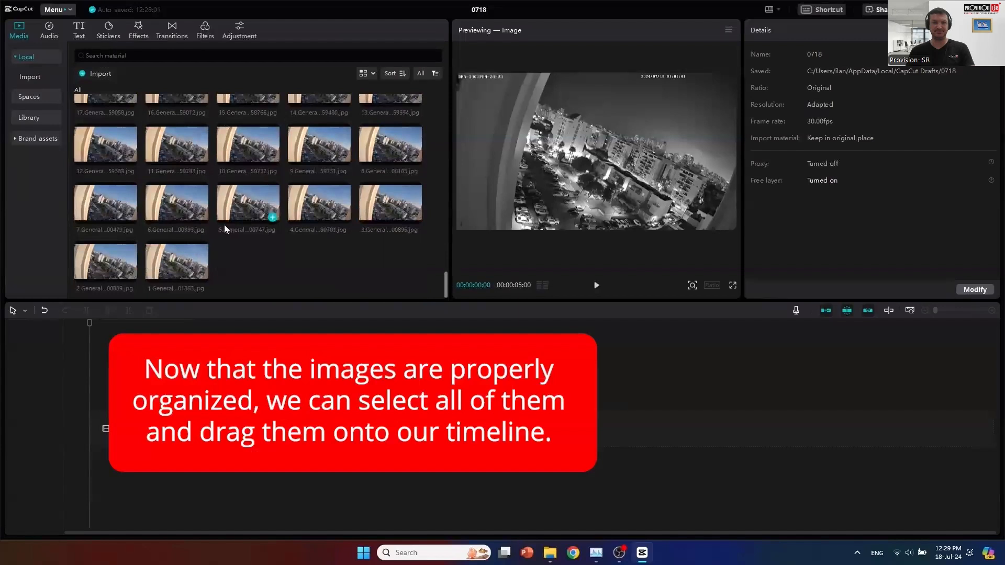
key("ctrl+a")
- Place all the selected snapshot images on the timeline as one sequence
left_click_drag(168, 280, 121, 437)
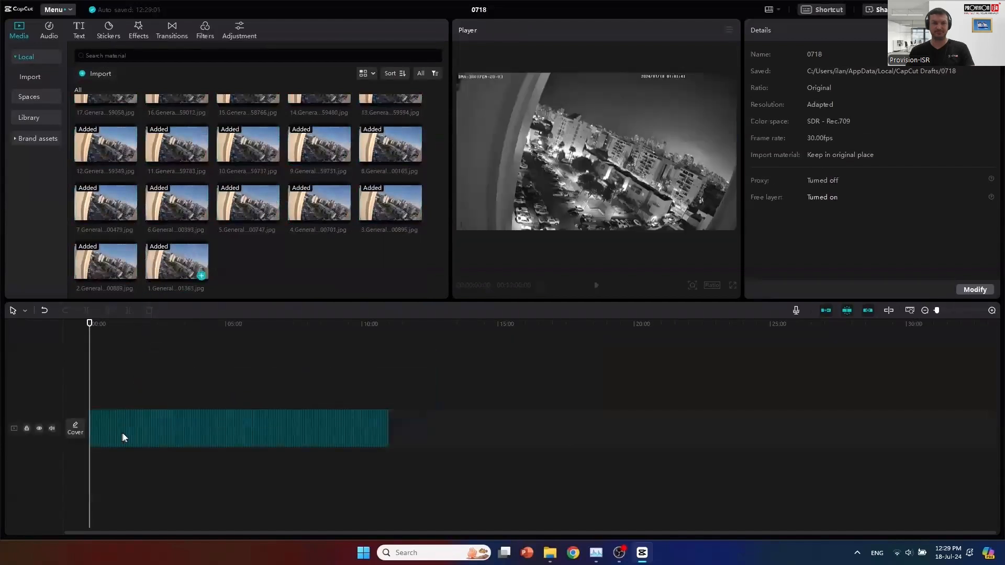
left_click(373, 328)
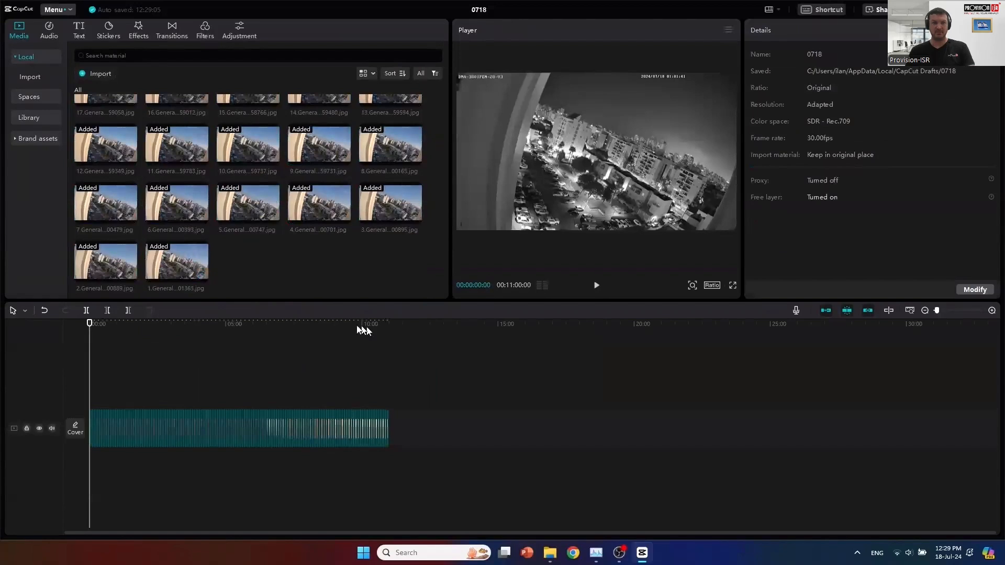
left_click(355, 328)
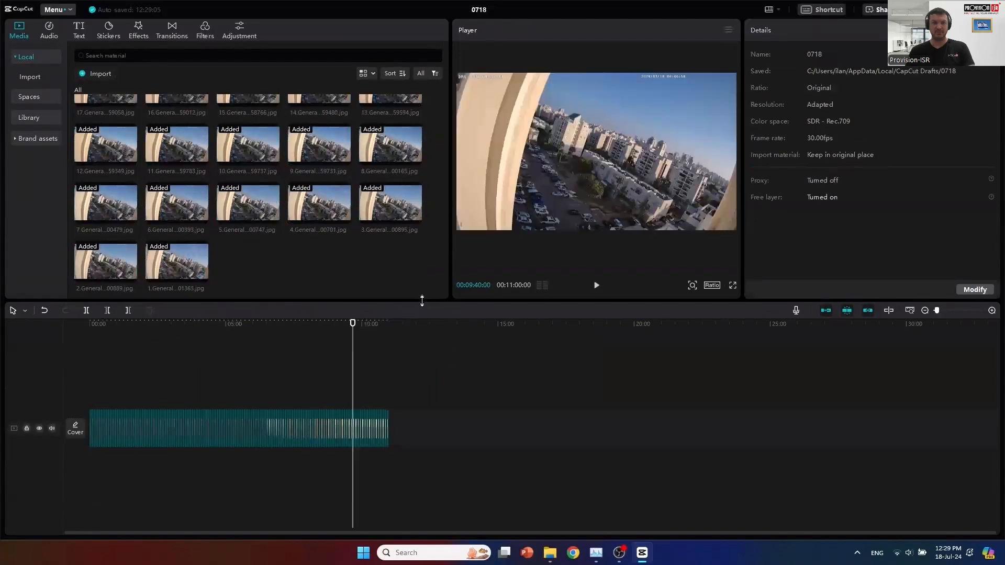
- Enlarge the player panel and preview the sequence from about 8:15, then stop playback
left_click_drag(421, 301, 413, 403)
left_click_drag(448, 330, 270, 338)
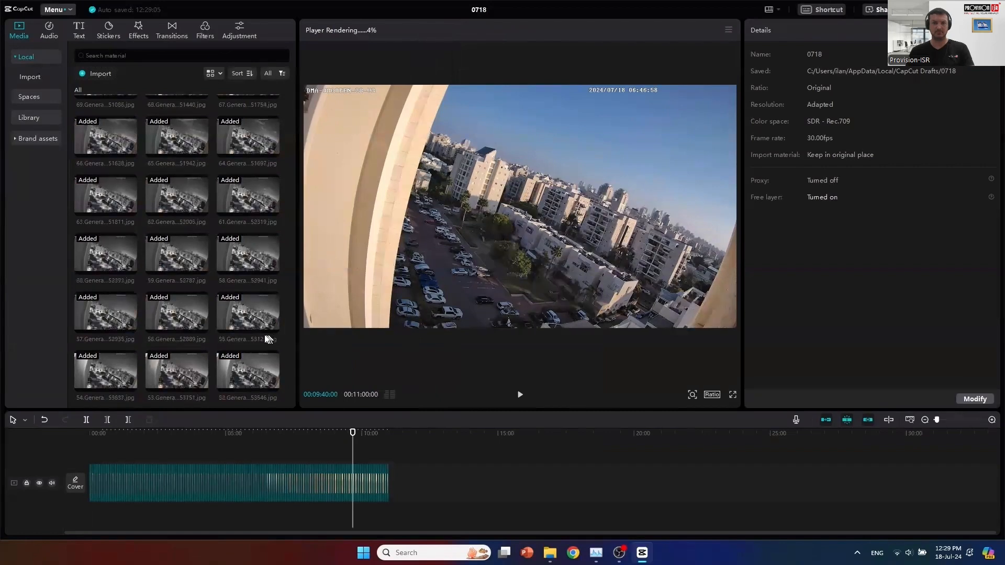
left_click(326, 432)
left_click(313, 438)
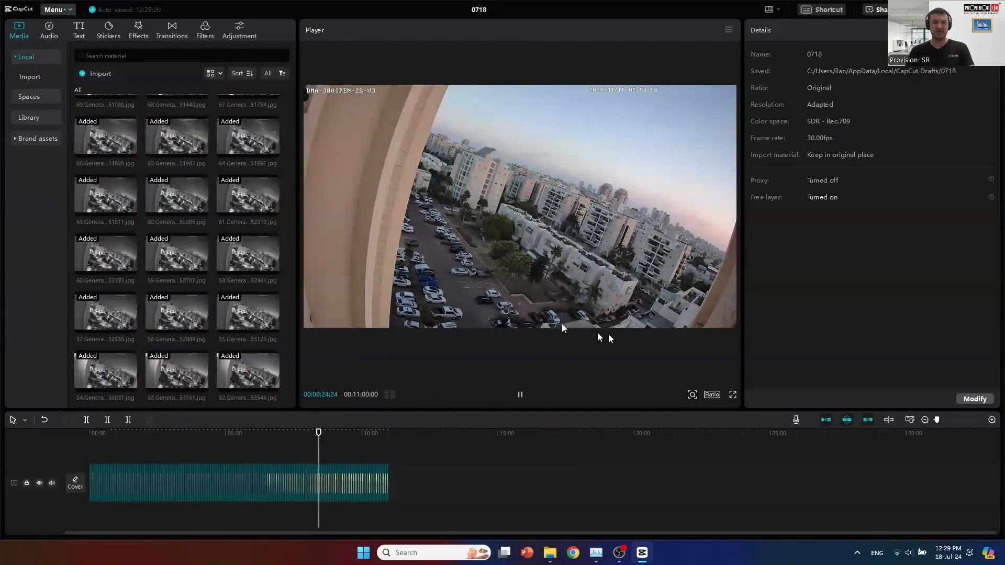
left_click(520, 397)
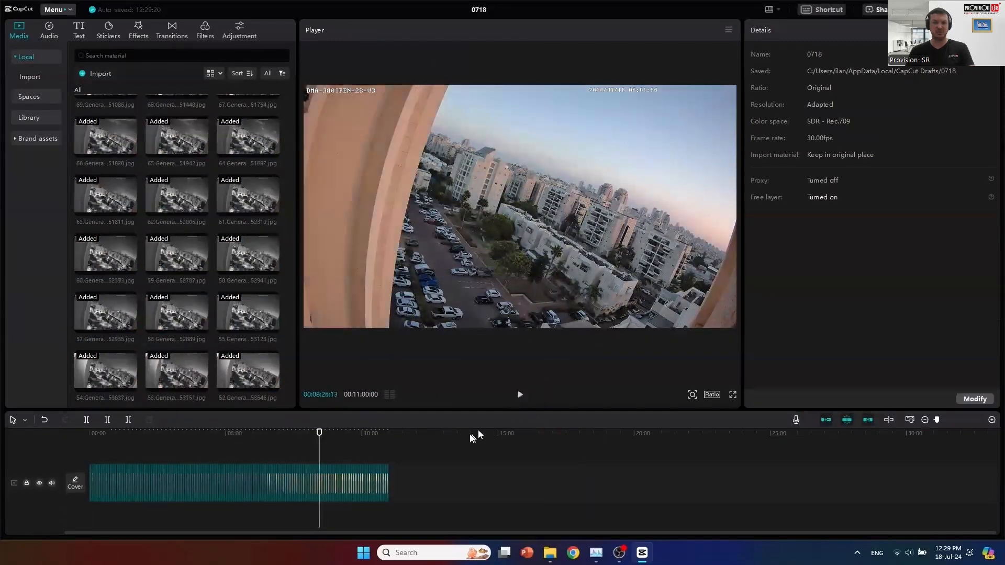
- Select all timeline clips and shorten each snapshot image to a single frame
key("ctrl+a")
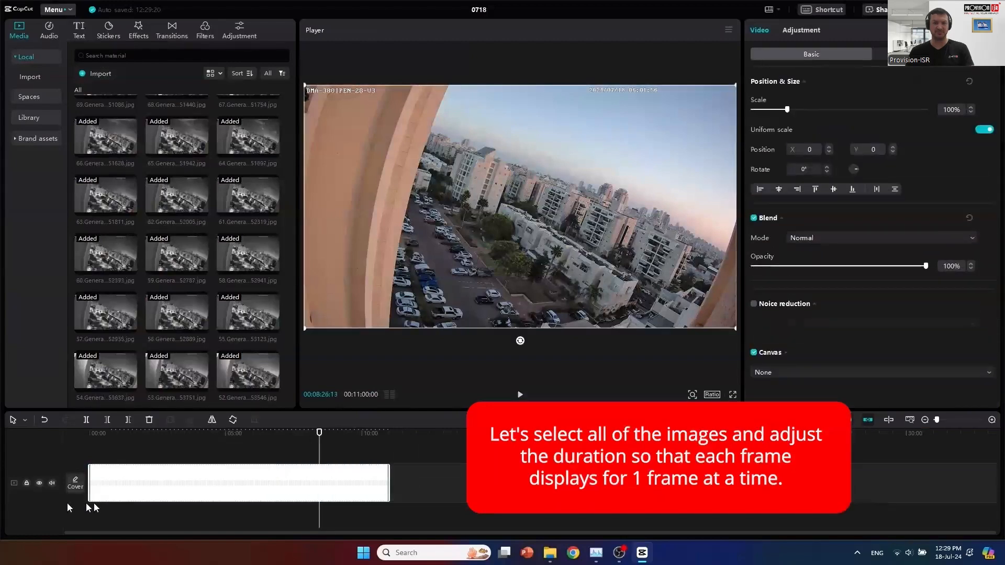
left_click_drag(387, 477, 352, 478)
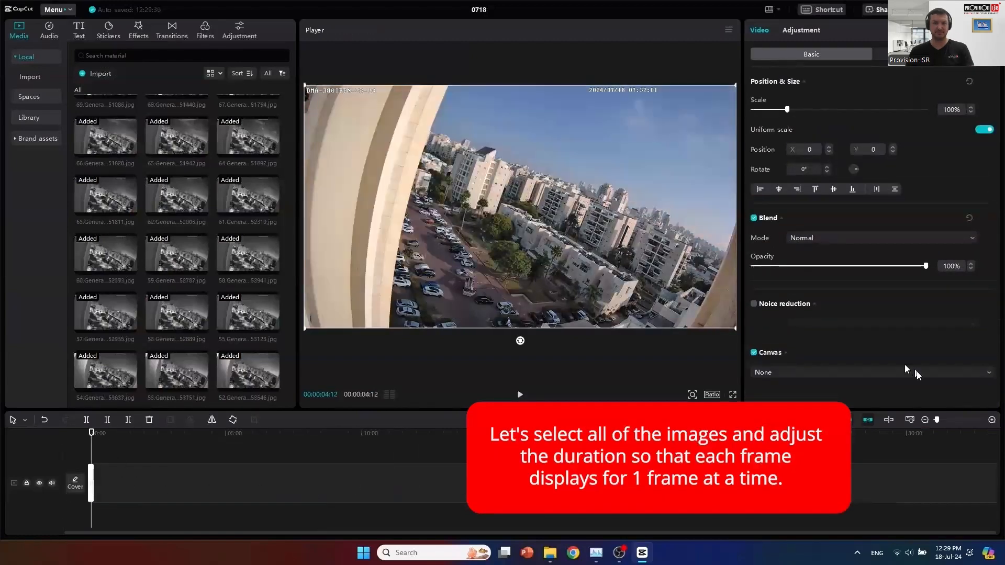
left_click(992, 420)
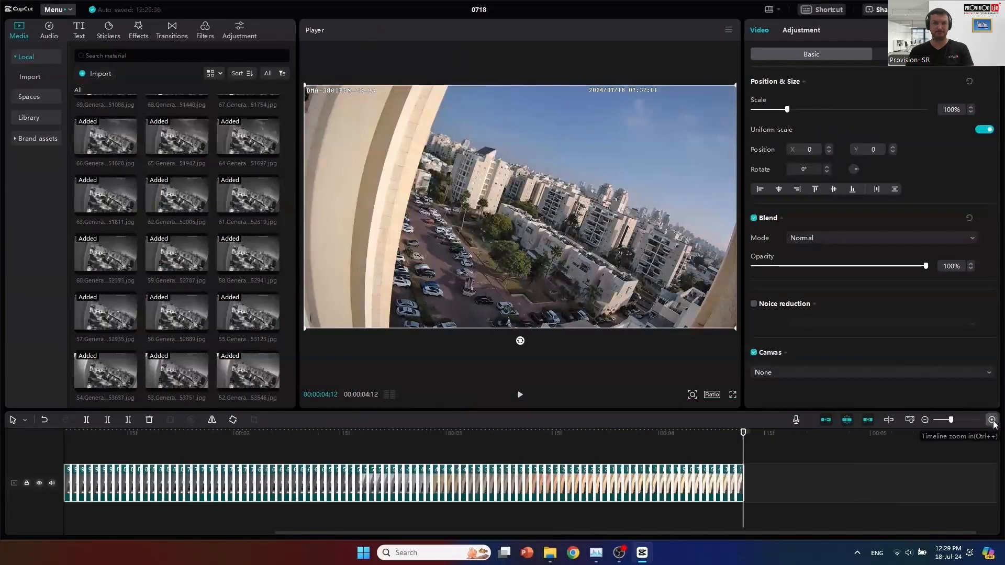
left_click(992, 419)
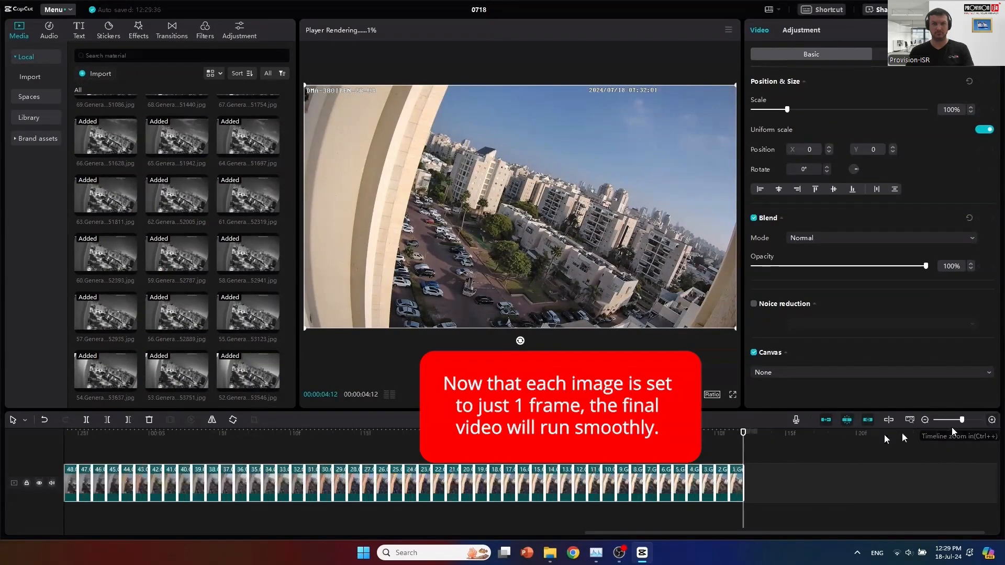
- Rewind the playhead to the start and play the time-lapse preview
left_click(715, 434)
left_click_drag(717, 436, 2, 435)
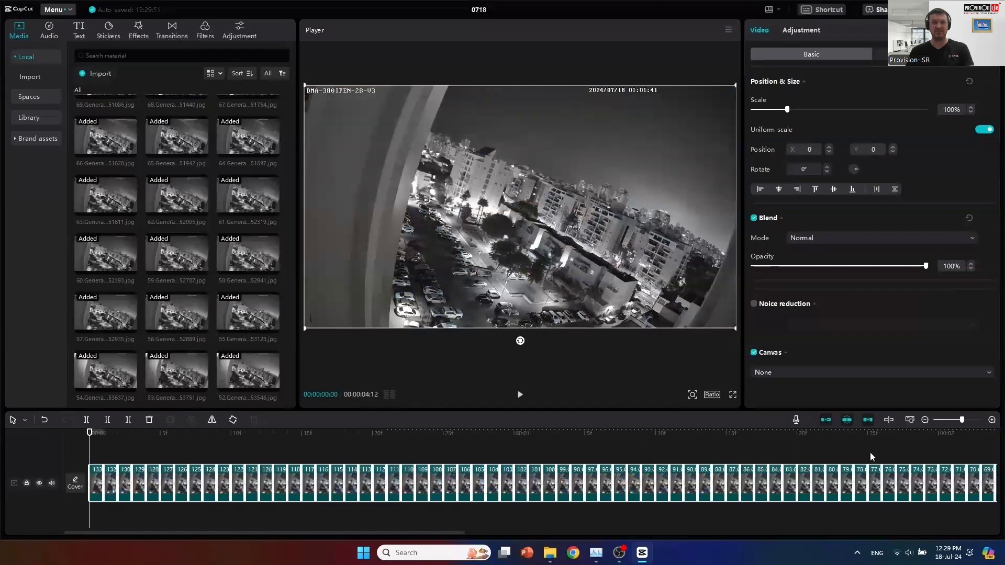
key("space")
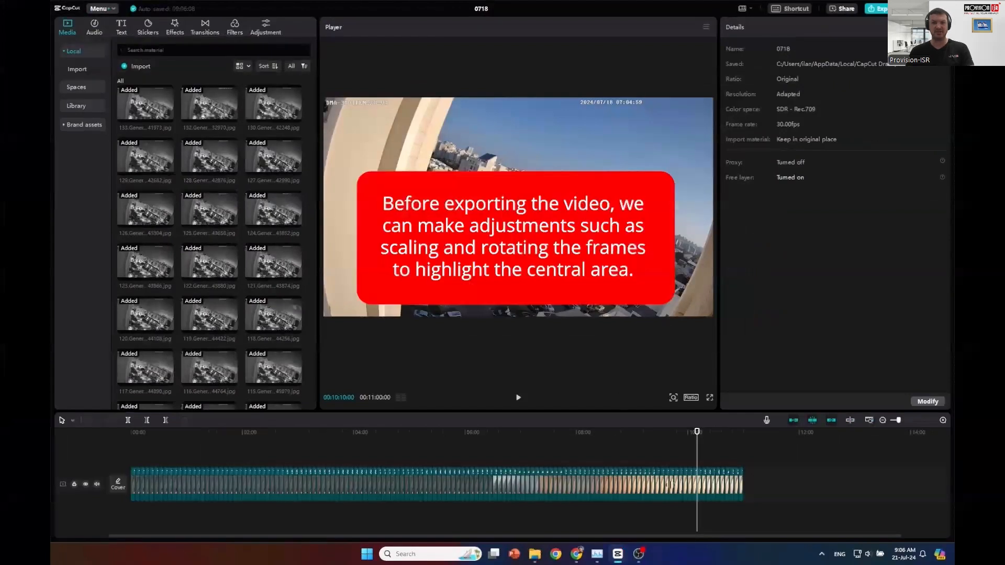
- Select every frame clip on the track and set Scale 126% and Rotate -9°
left_click(697, 486)
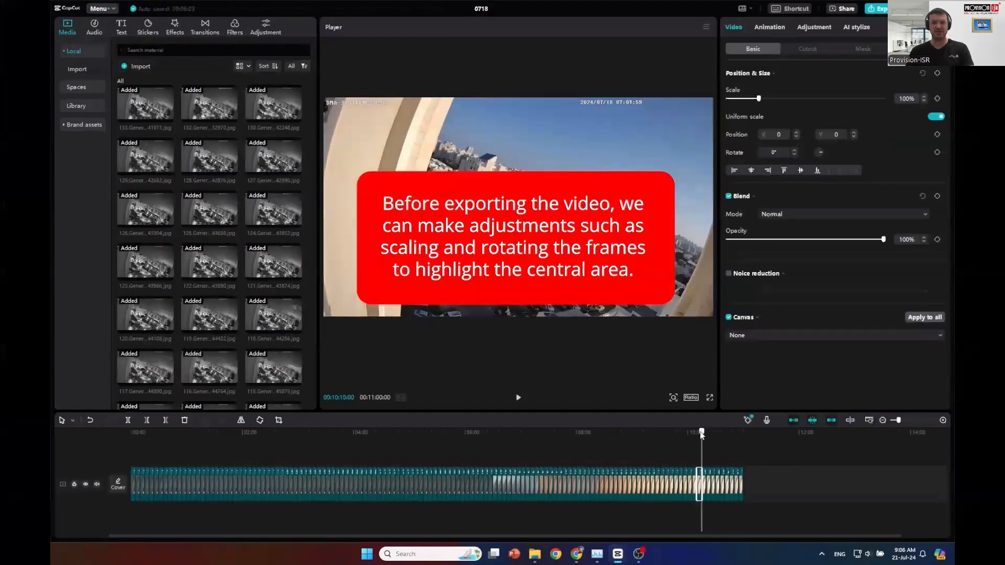
left_click_drag(762, 455, 89, 520)
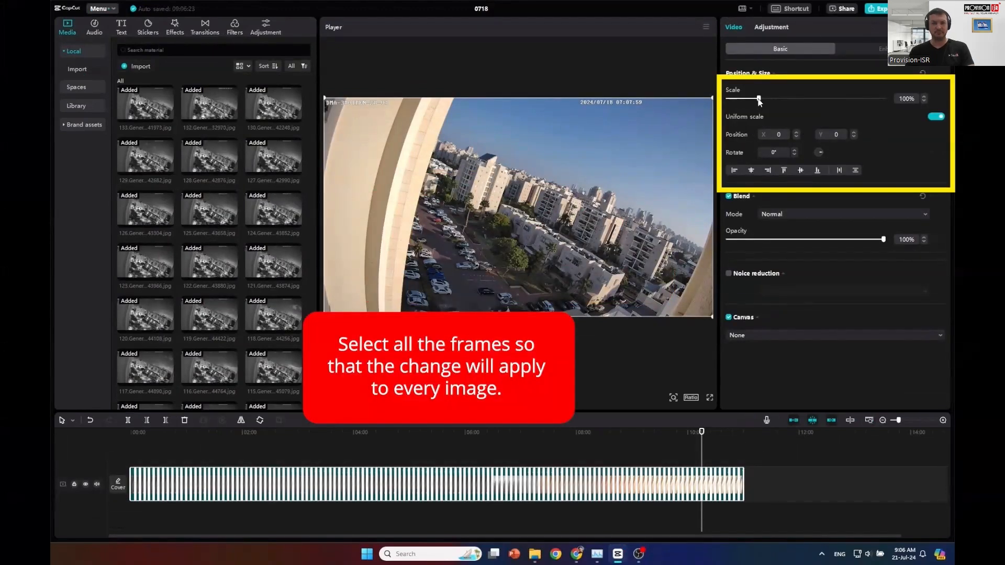
left_click_drag(759, 99, 766, 100)
left_click(794, 151)
left_click(795, 155)
left_click(795, 154)
left_click(795, 154)
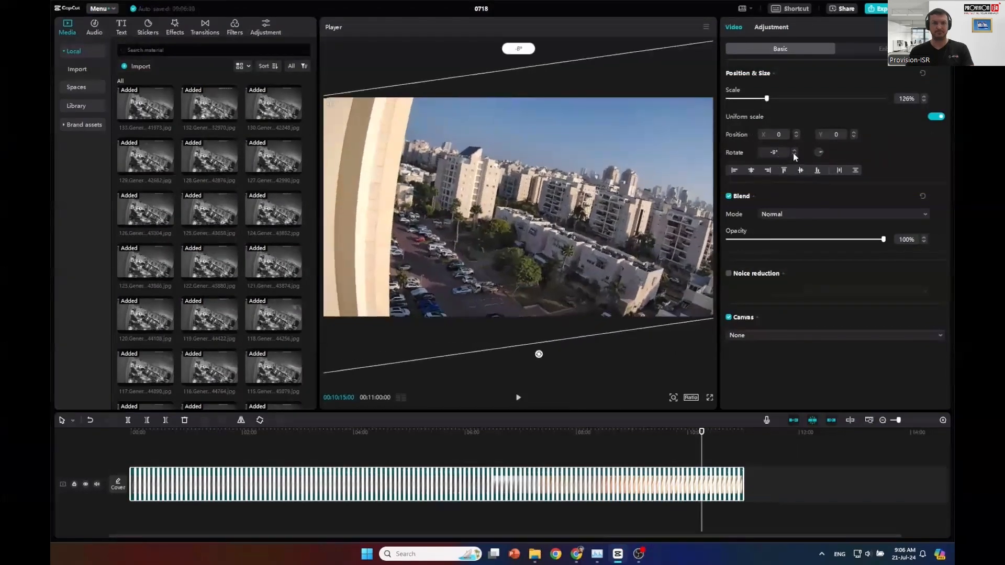
left_click(794, 154)
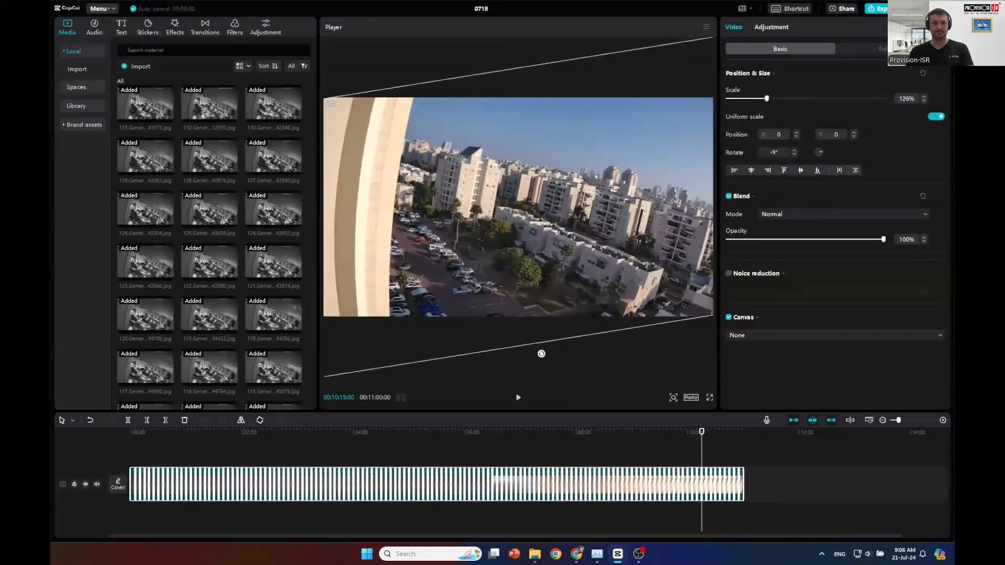
- Export 'TimeLapse' at 25fps into the FTP_TIME LAPSE WEEKLY TIP folder and open that folder
left_click(881, 12)
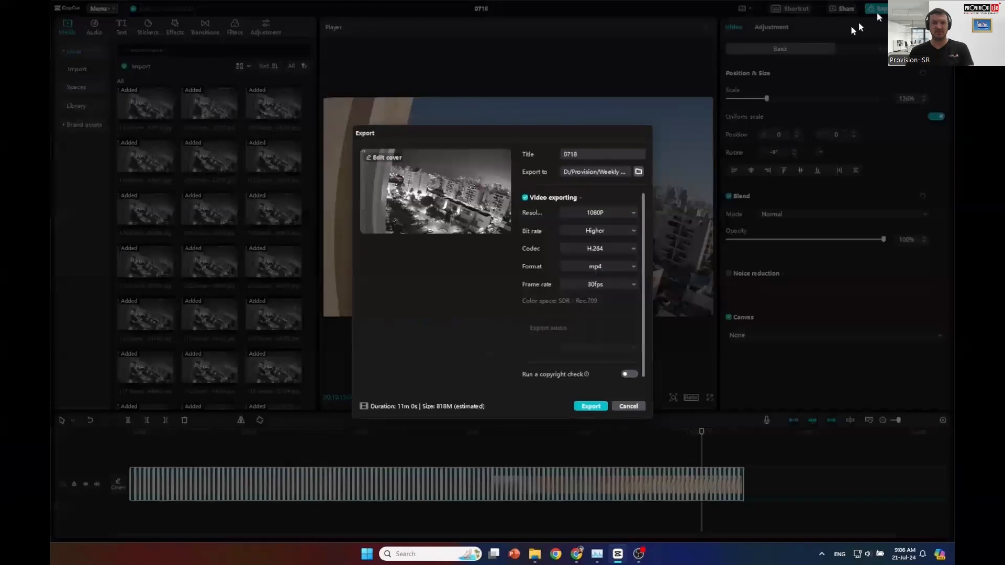
left_click(635, 172)
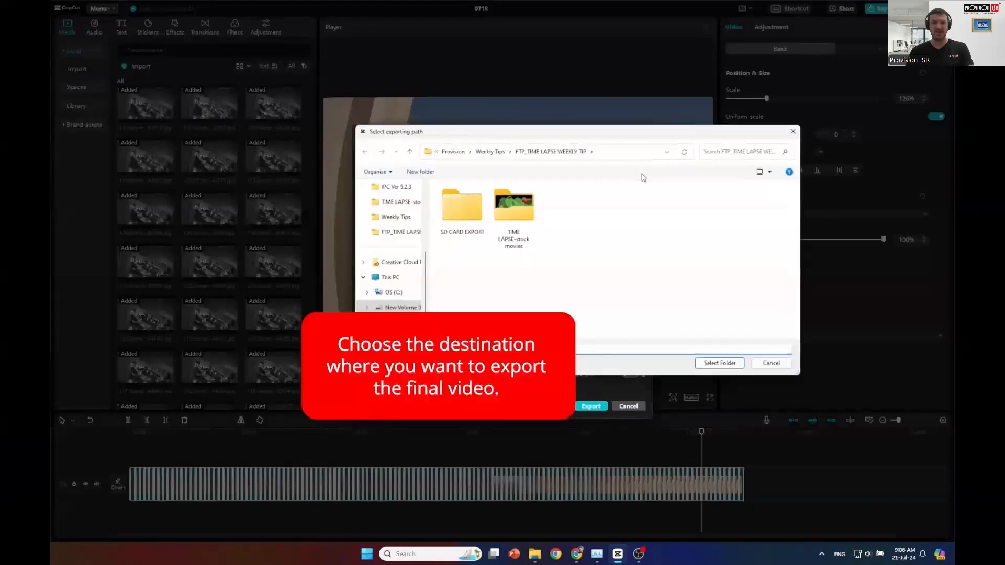
left_click(721, 363)
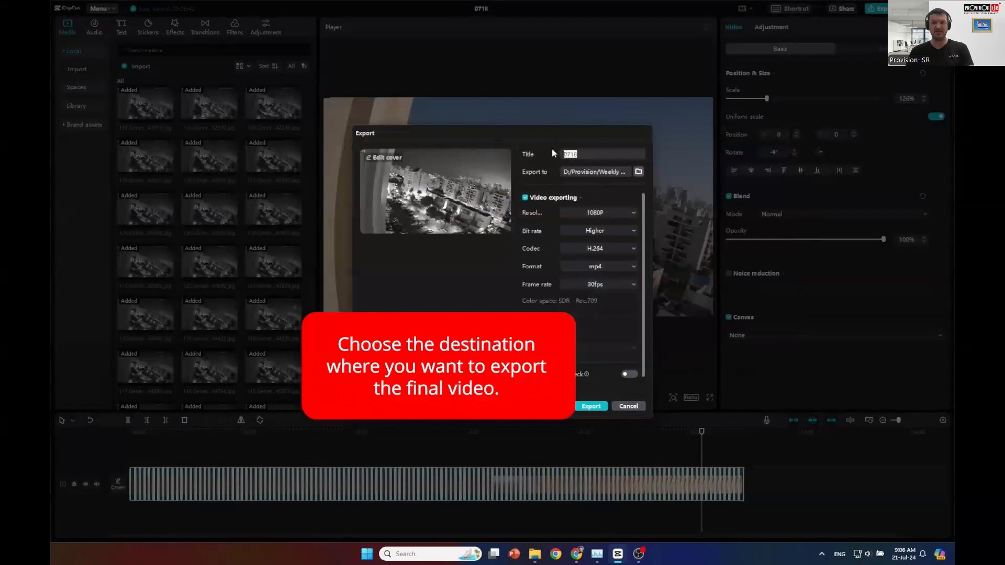
type("TimeLapse")
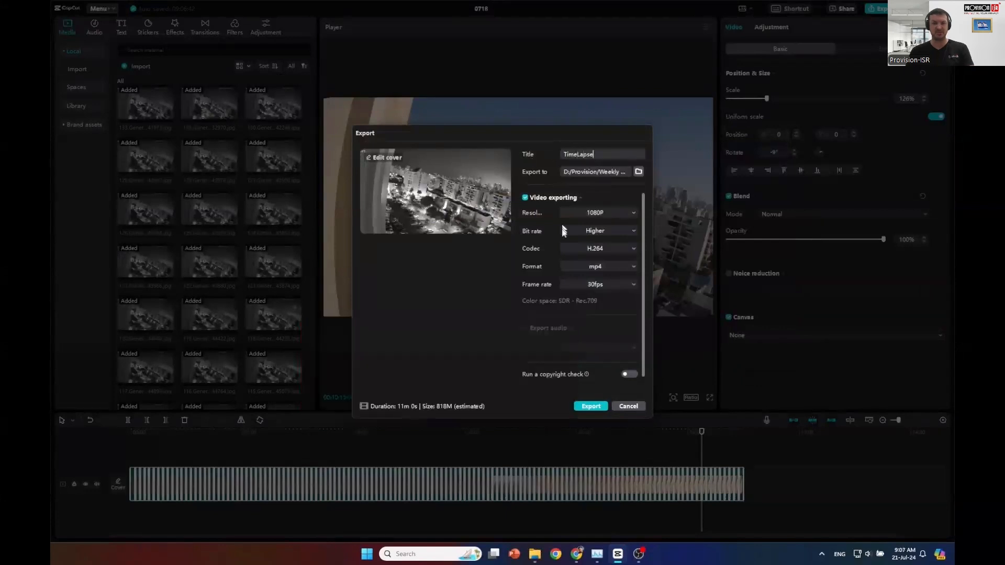
left_click(608, 285)
left_click(598, 317)
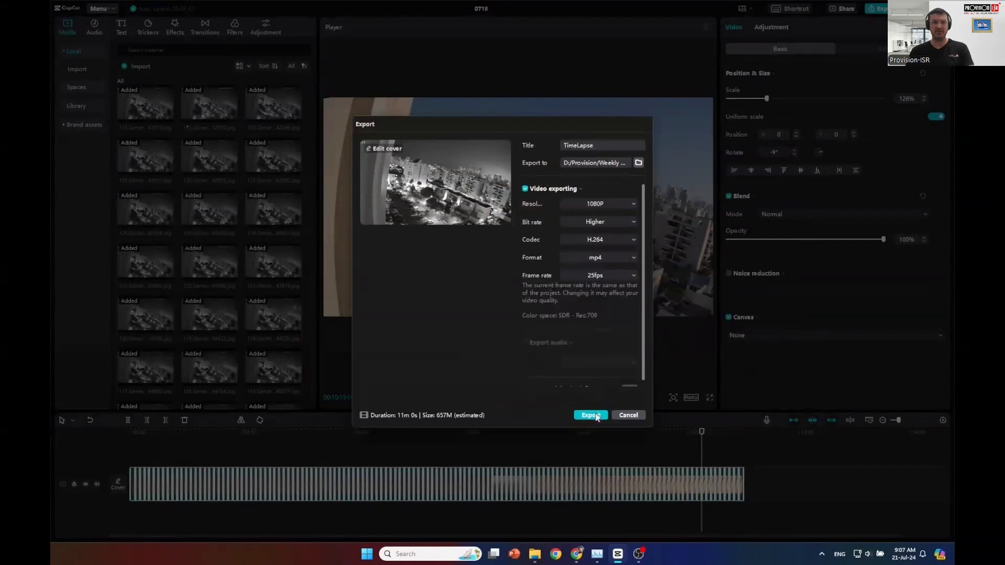
left_click(591, 415)
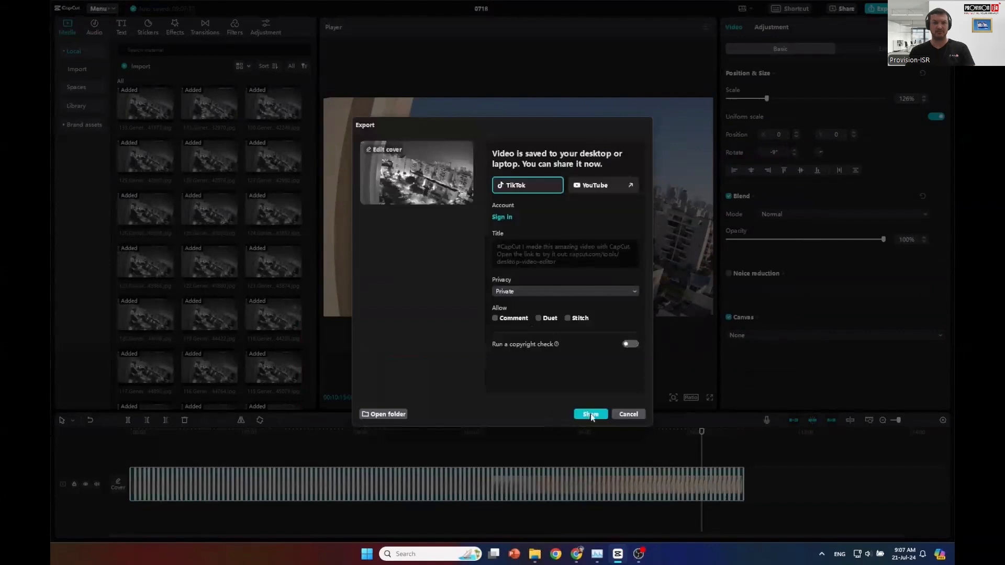
left_click(398, 414)
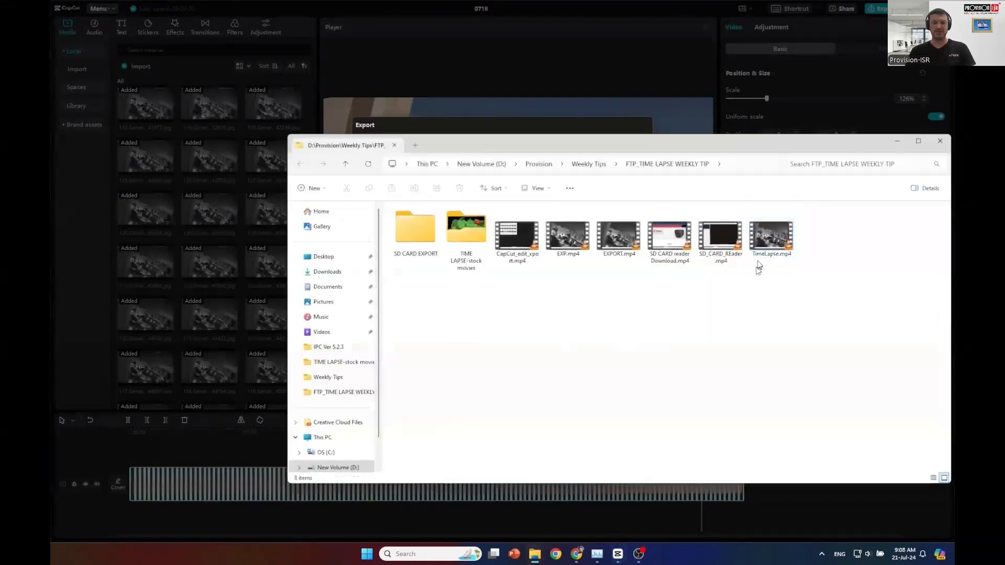
- Play TimeLapse.mp4 from the export folder in File Explorer
double_click(770, 239)
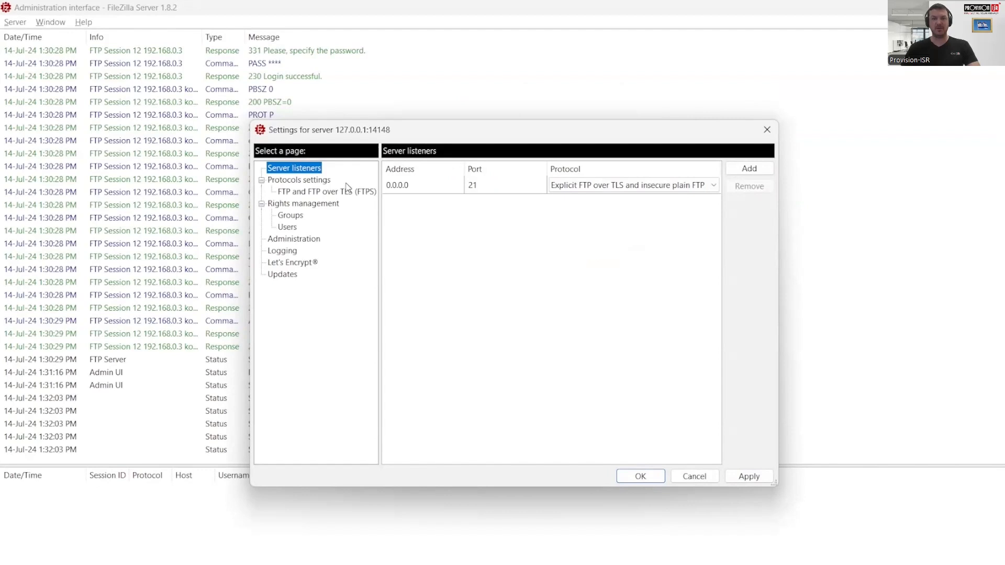
- Check the FTP user's mount point maps to native path D:\FTP
left_click(296, 227)
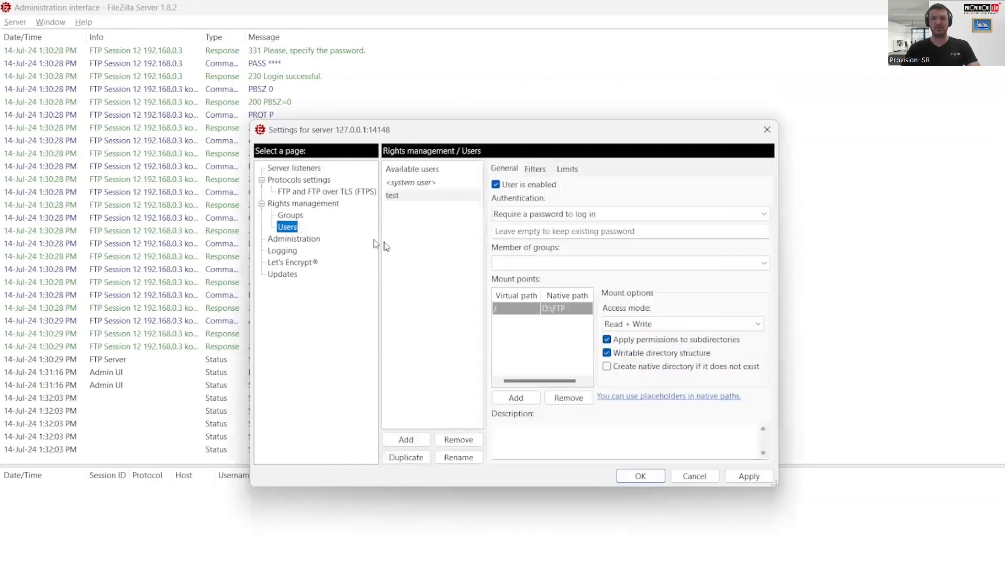
left_click(403, 197)
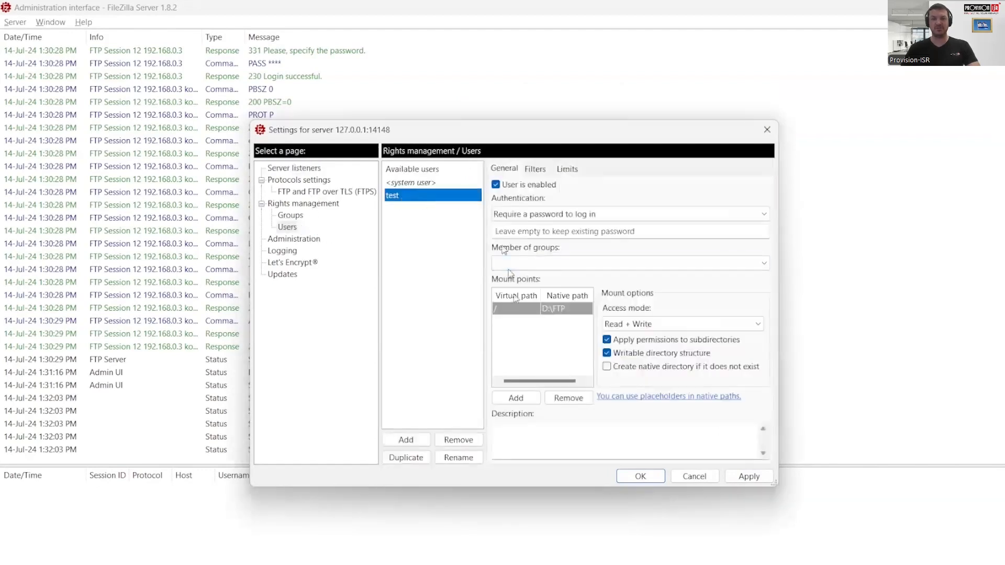
left_click(521, 310)
left_click(542, 311)
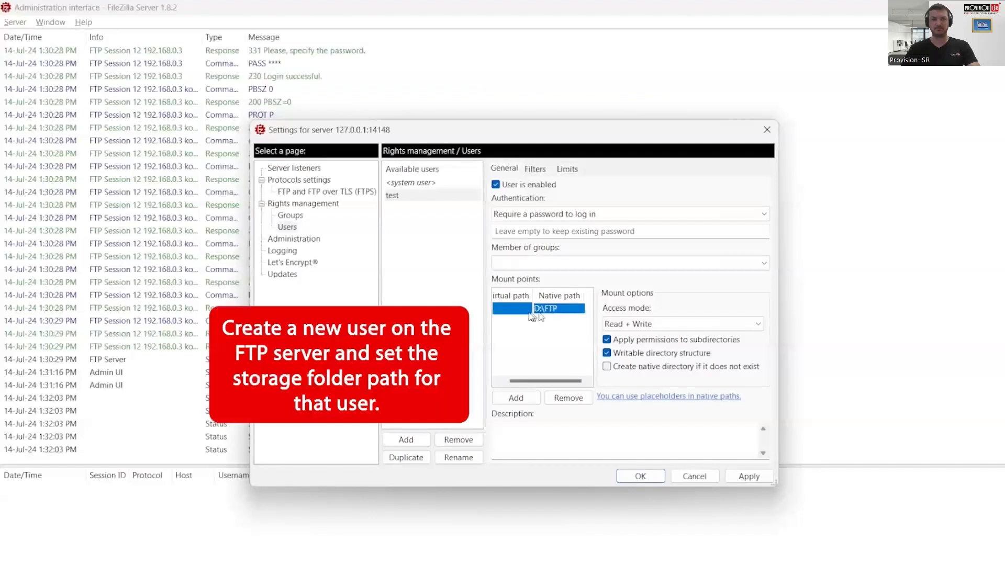
- Keep password login required for the user and apply the FileZilla Server settings
left_click(515, 213)
left_click(521, 234)
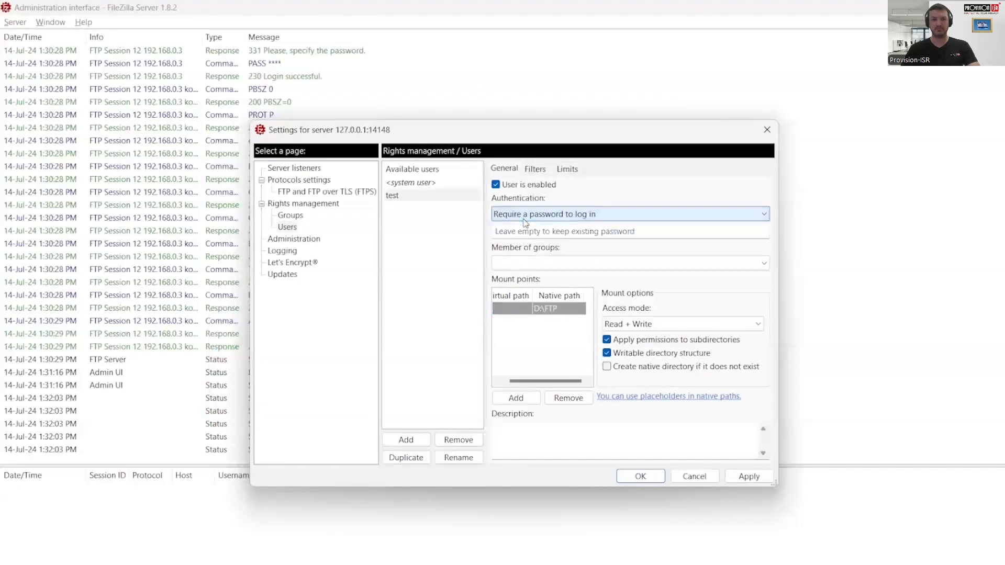
left_click(504, 232)
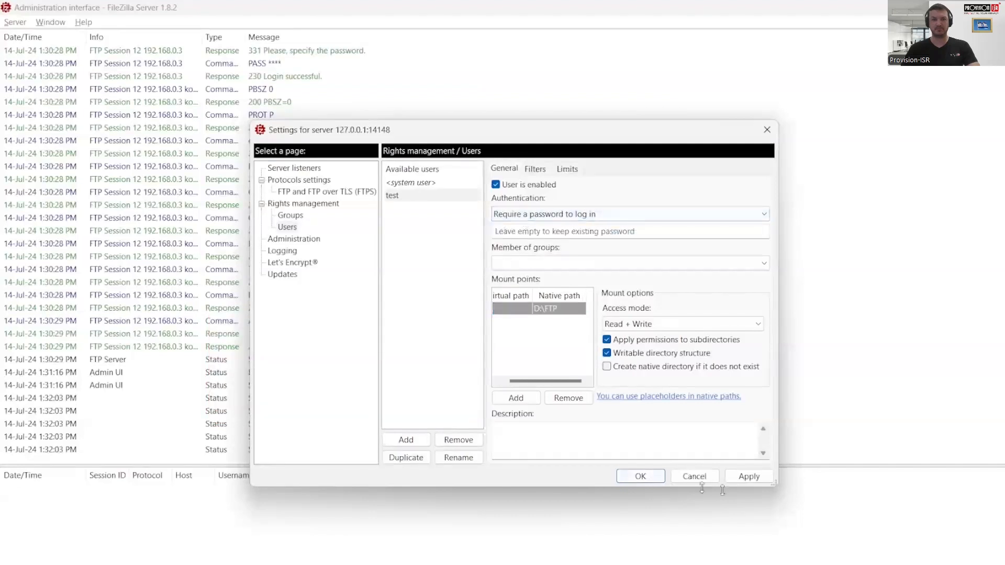
left_click(746, 478)
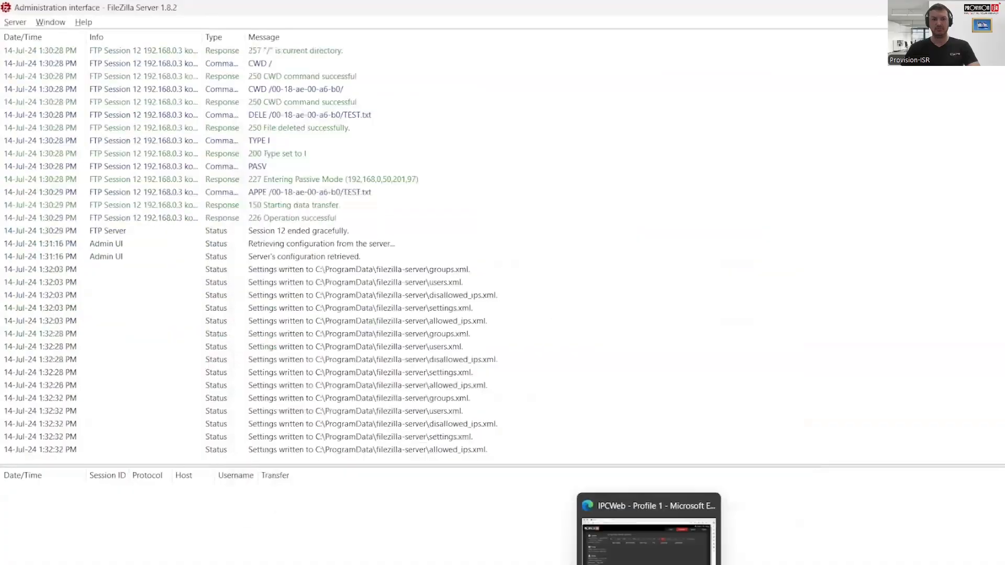
left_click(644, 511)
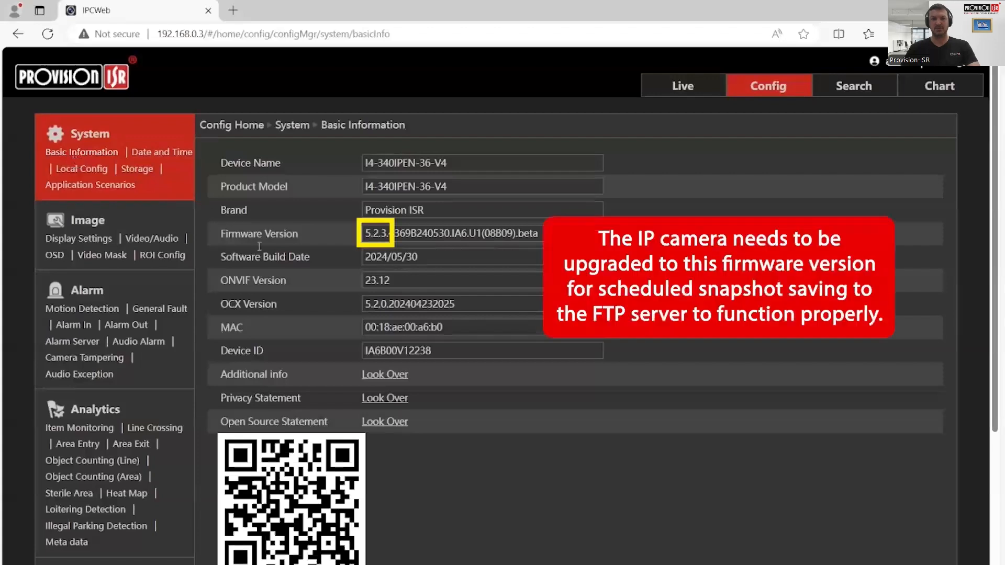
- Note firmware version 5.2.3, then go to the camera's Network FTP settings page
left_click_drag(388, 233, 339, 236)
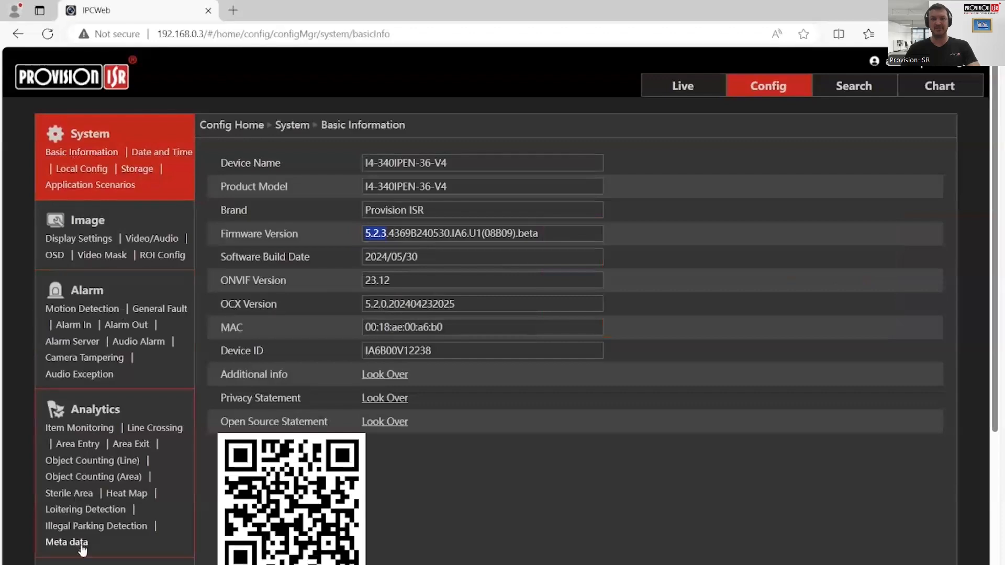
left_click(87, 564)
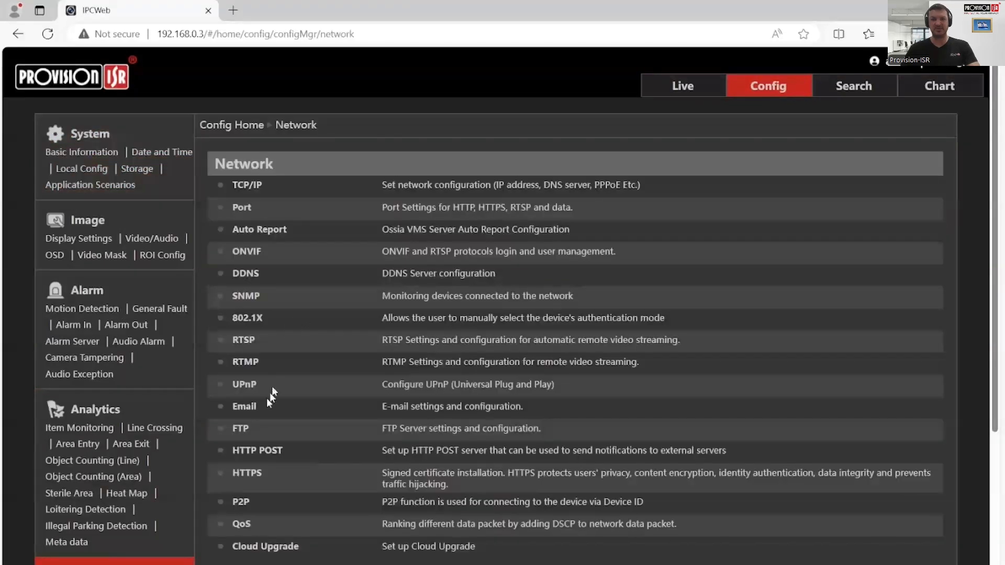
left_click(241, 430)
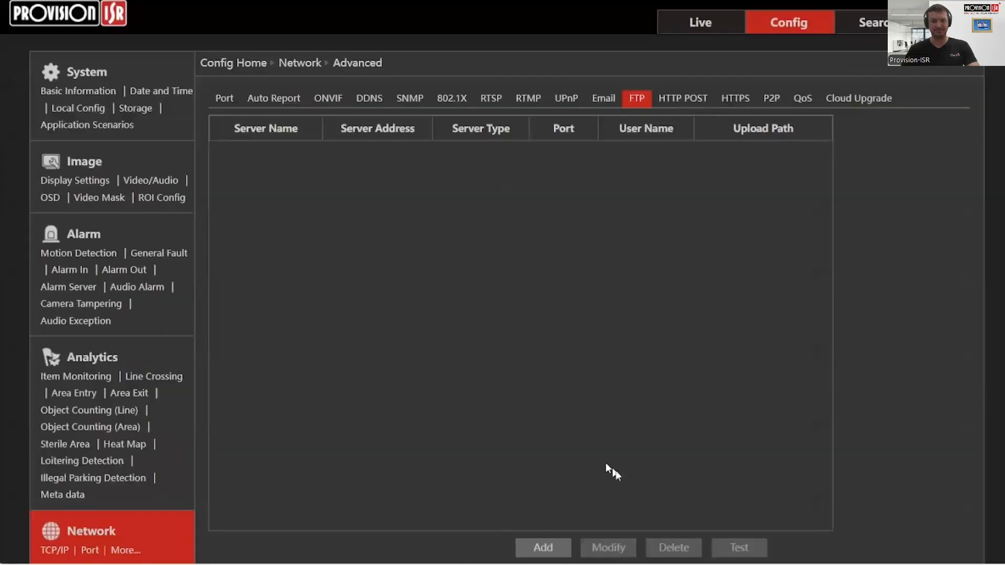
- Add an FTP server named 'Testing FTP' and begin its address as 192.168.0
left_click(543, 548)
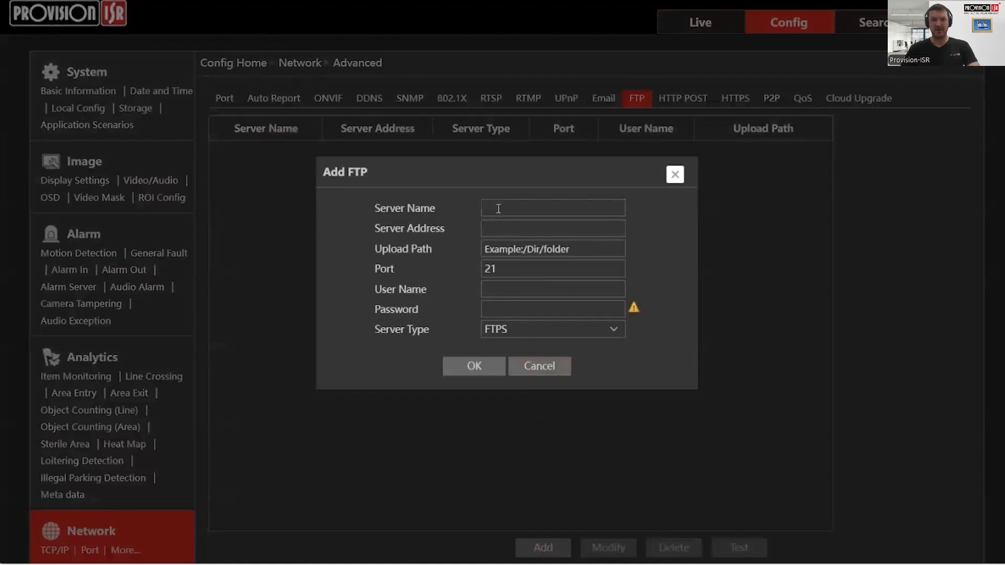
type("Testing FTP")
key("Tab")
type("19")
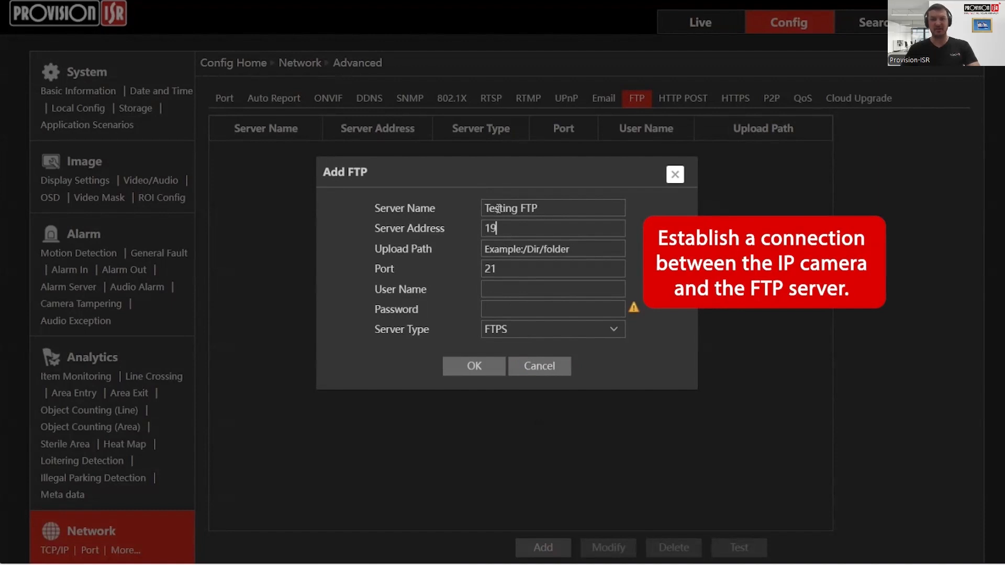
type("2")
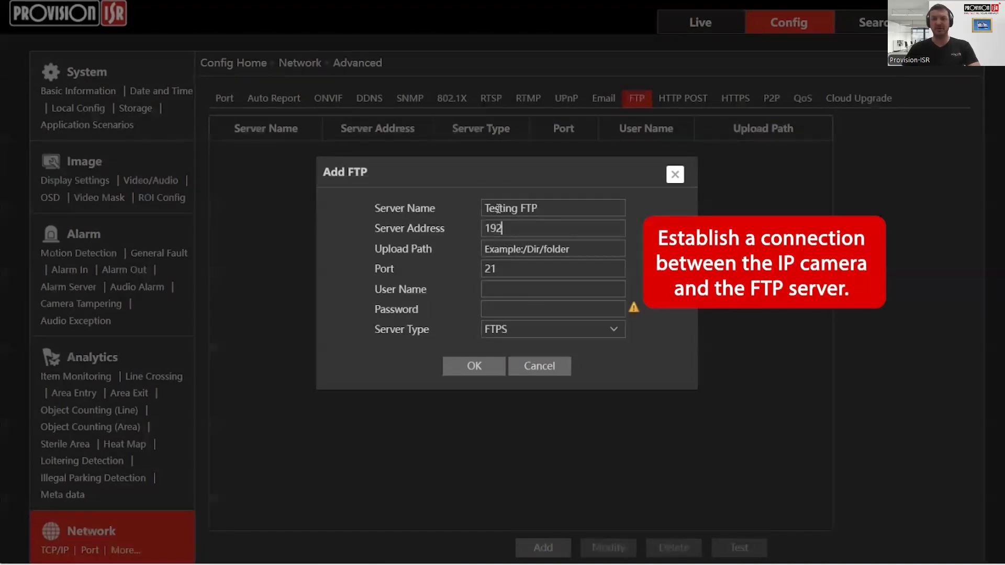
type(".168.0.")
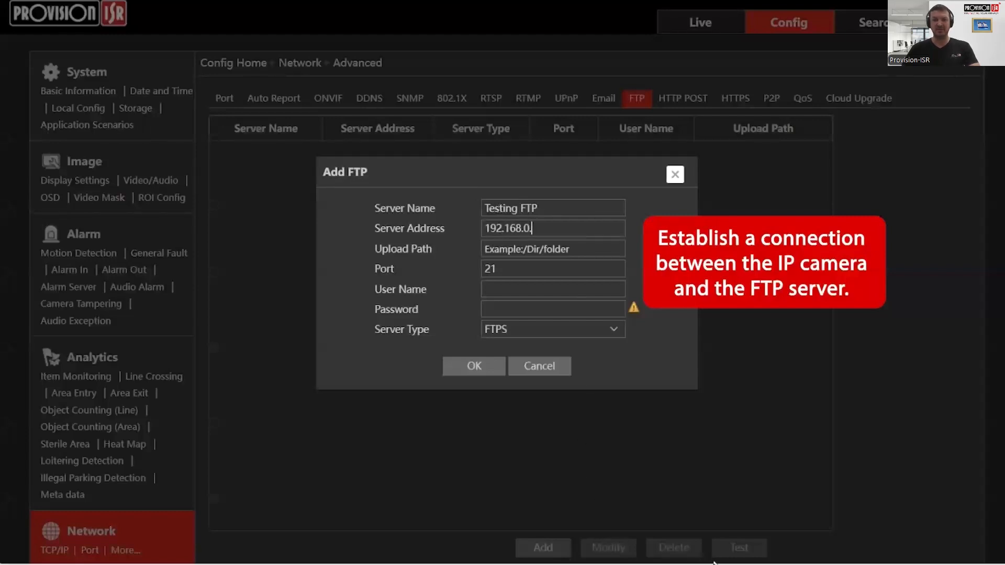
key("super")
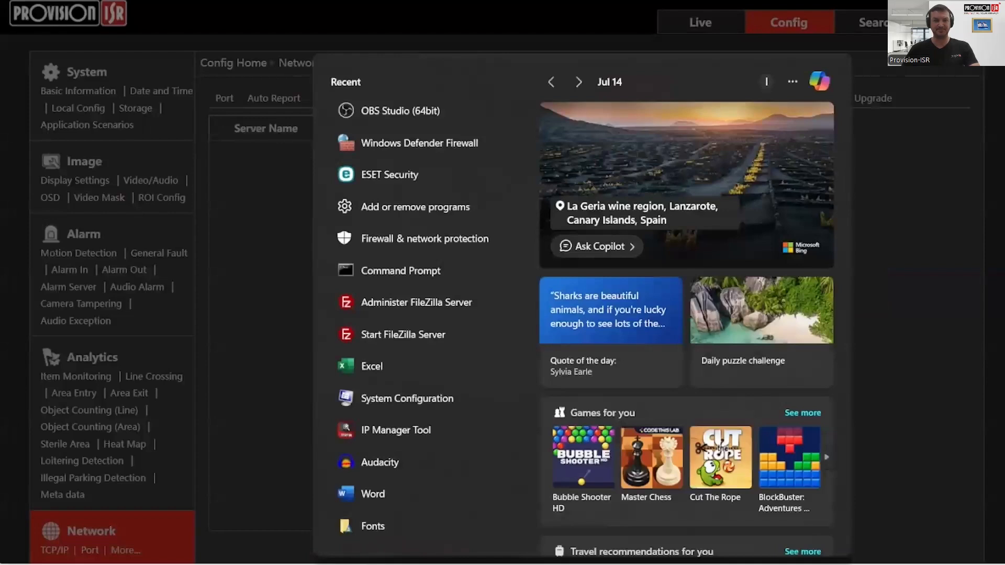
- Run IPCONFIG in Command Prompt and select the Ethernet IPv4 address 192.168.0.97
type("cMS")
key("Return")
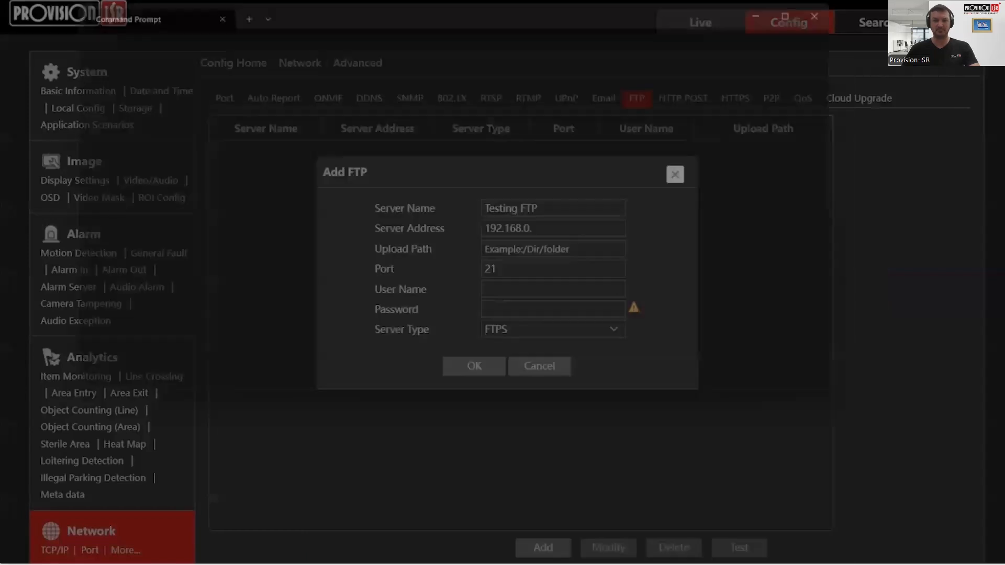
type("IPCONFIG")
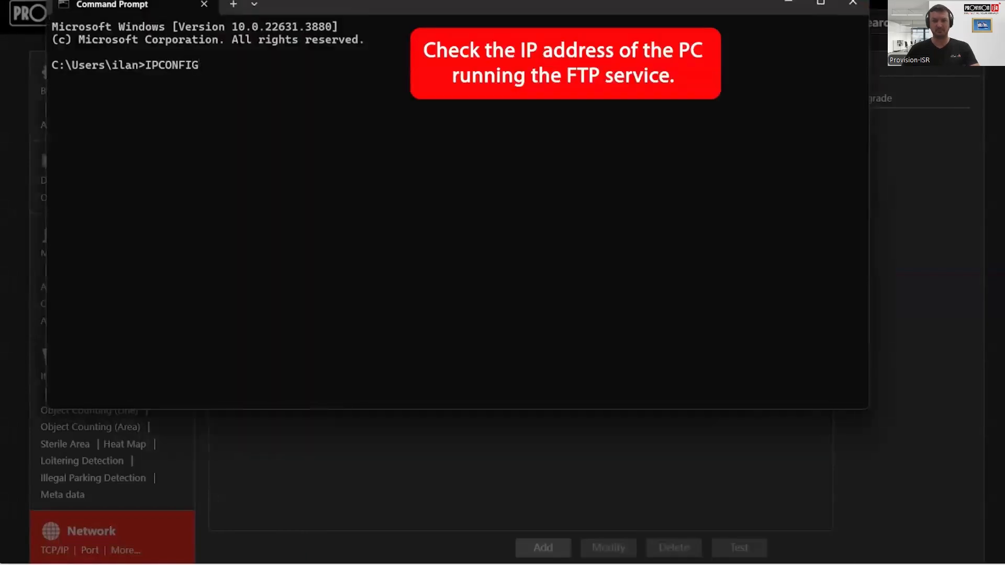
key("Return")
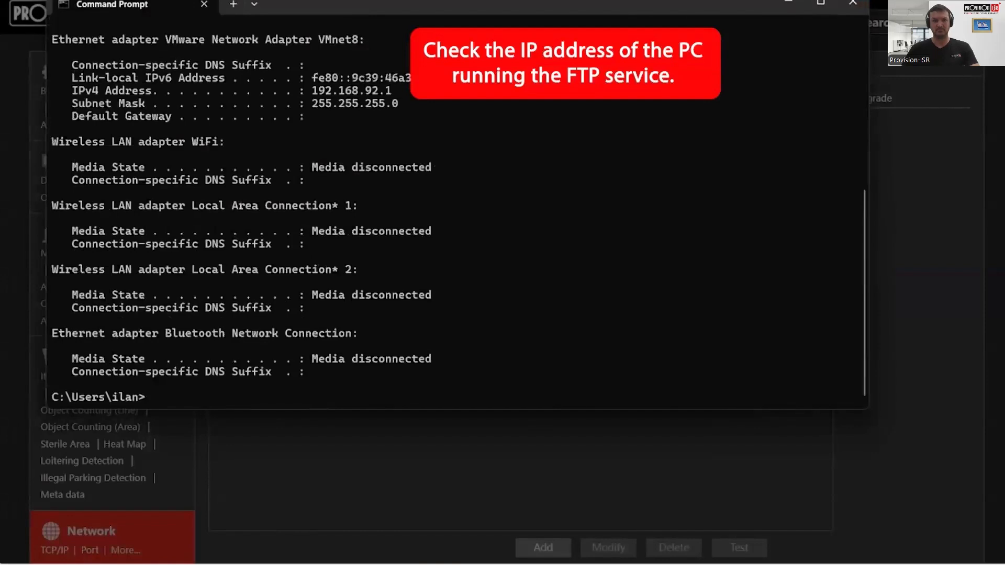
scroll(399, 232, "up", 7)
left_click_drag(391, 156, 359, 156)
- Complete the server address as 192.168.0.97 and set Upload Path to '/'
left_click(782, 4)
type("97")
left_click(554, 251)
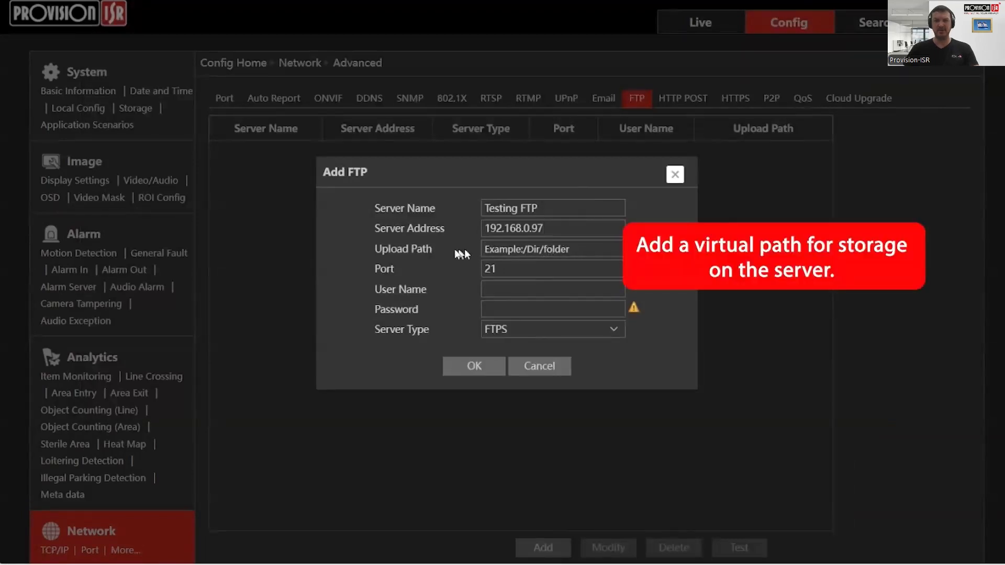
type("/")
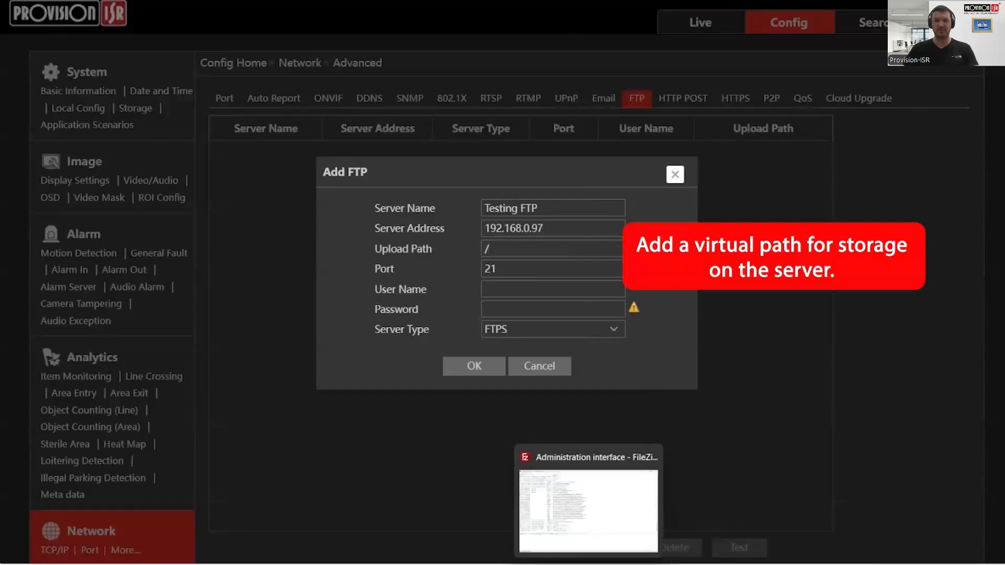
- Confirm in FileZilla Server that the D:\FTP mount point uses virtual path '/'
left_click(589, 564)
left_click(530, 267)
left_click(530, 267)
left_click(513, 280)
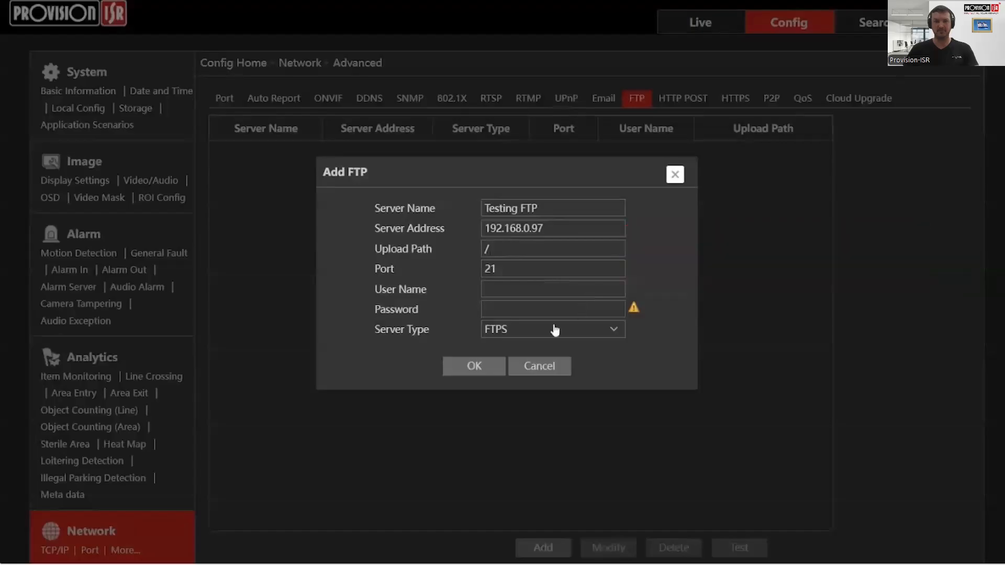
- Fill in the FTP user's name and password in the camera's FTP entry
left_click(523, 289)
type("test")
key("alt+Tab")
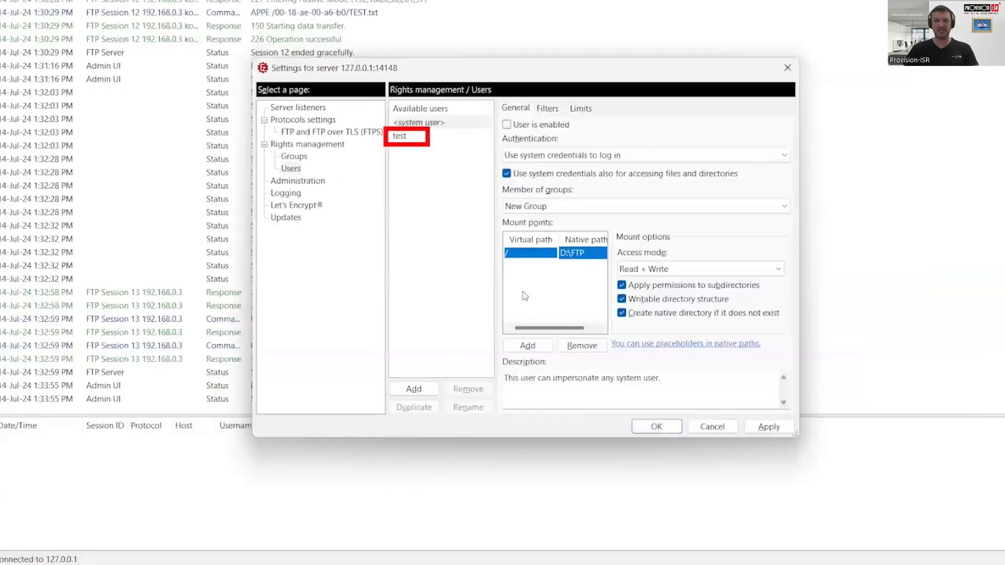
key("alt+Tab")
type("test")
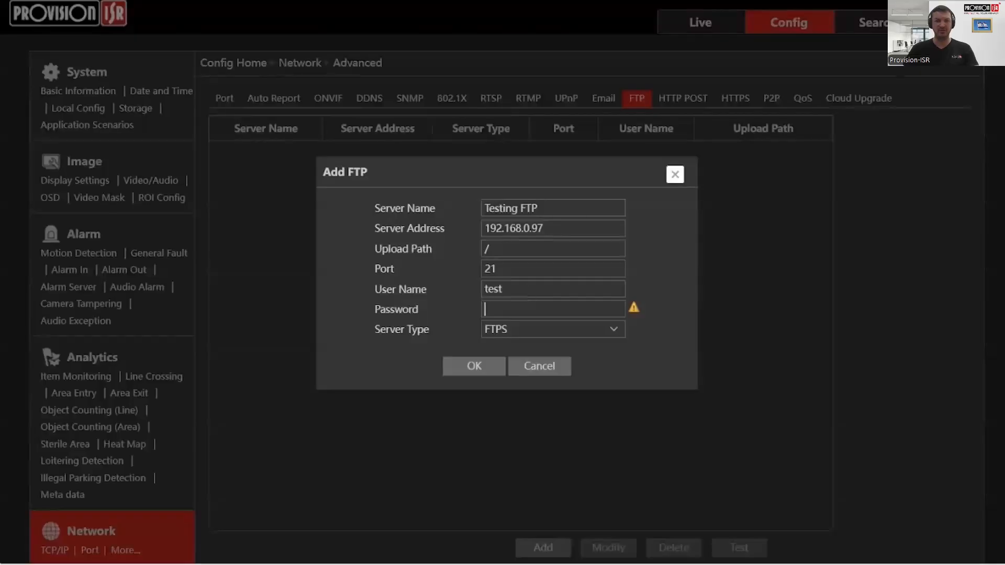
- Add the Testing FTP entry and save the camera's FTP settings
left_click(474, 366)
scroll(606, 466, "down", 3)
left_click(474, 448)
left_click(610, 316)
- Test the FTP server connection and dismiss the success message
scroll(587, 314, "up", 3)
left_click(739, 547)
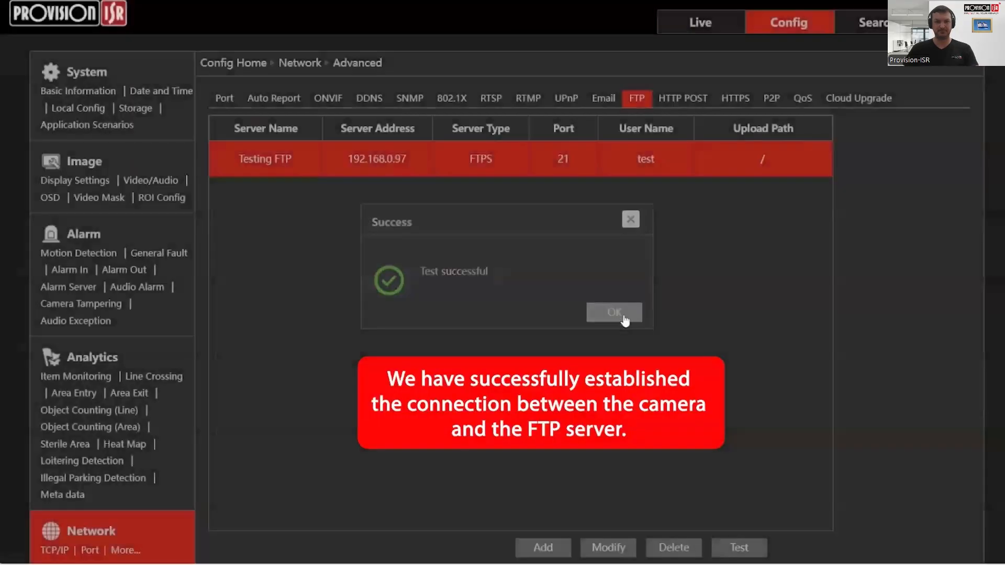
left_click(622, 323)
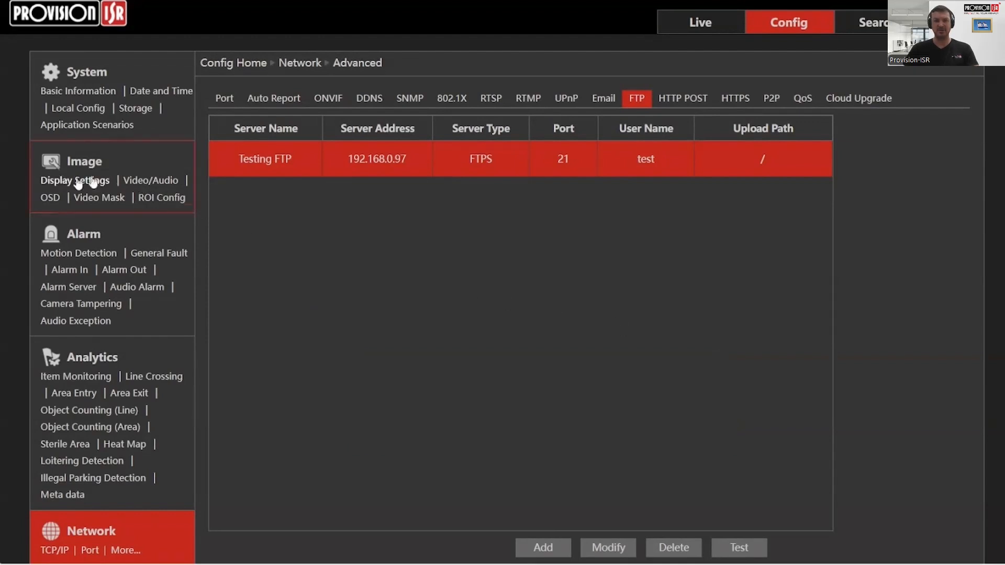
- In Image > Video/Audio, keep the Main stream (2688x1520) as the snapshot source
left_click(138, 181)
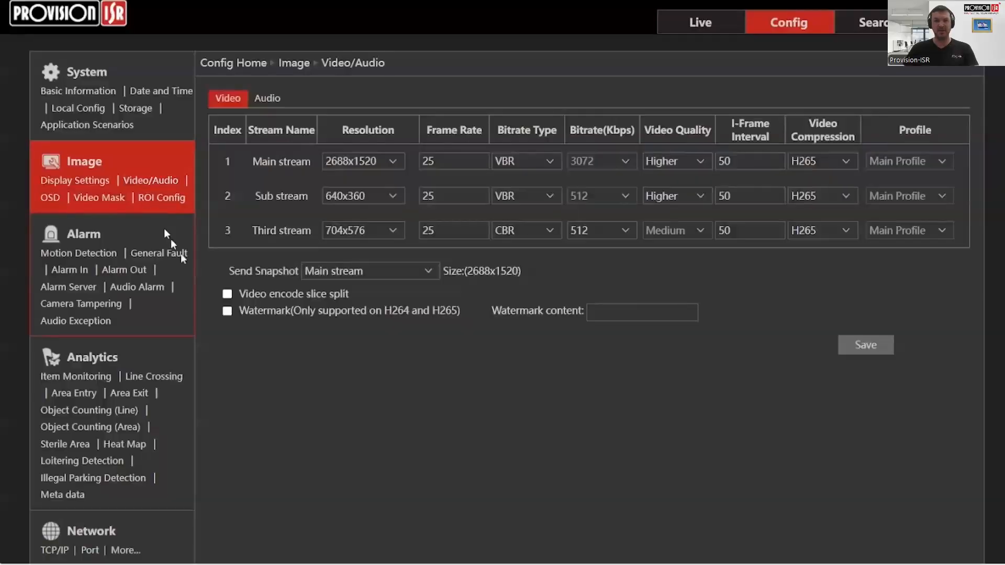
left_click(325, 271)
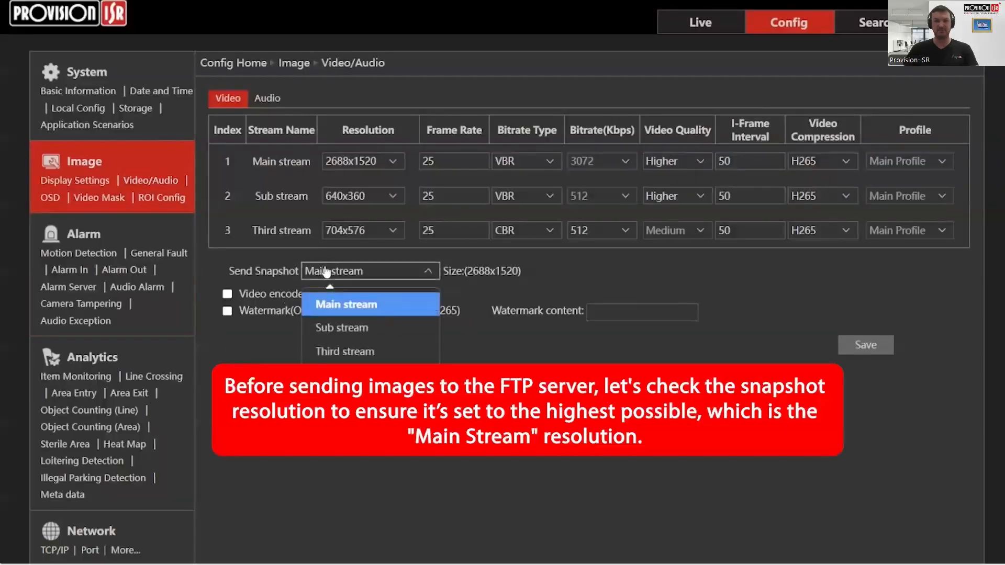
left_click(325, 270)
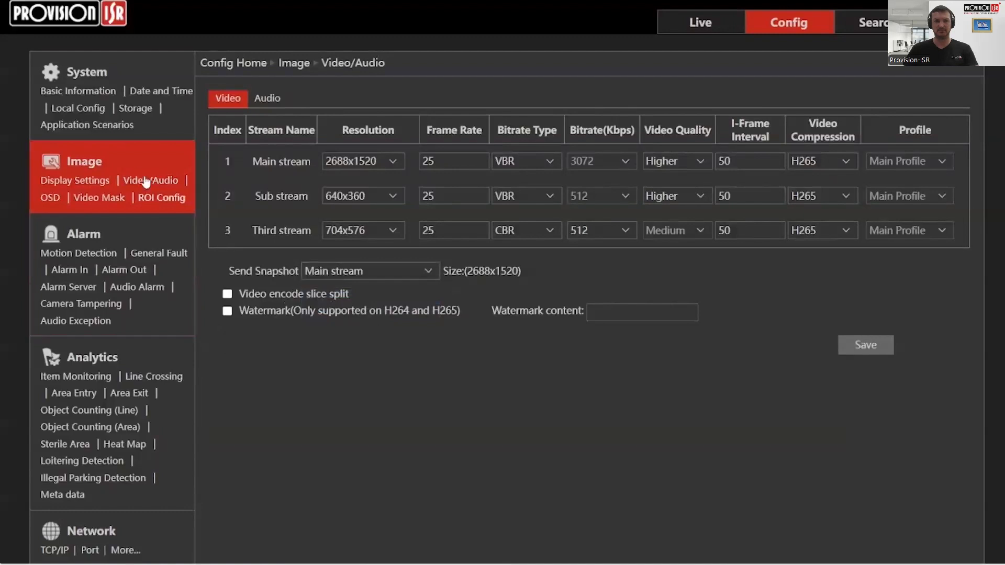
- In Storage > FTP Snapshot, enable scheduled snapshots with Testing FTP as the destination
left_click(137, 109)
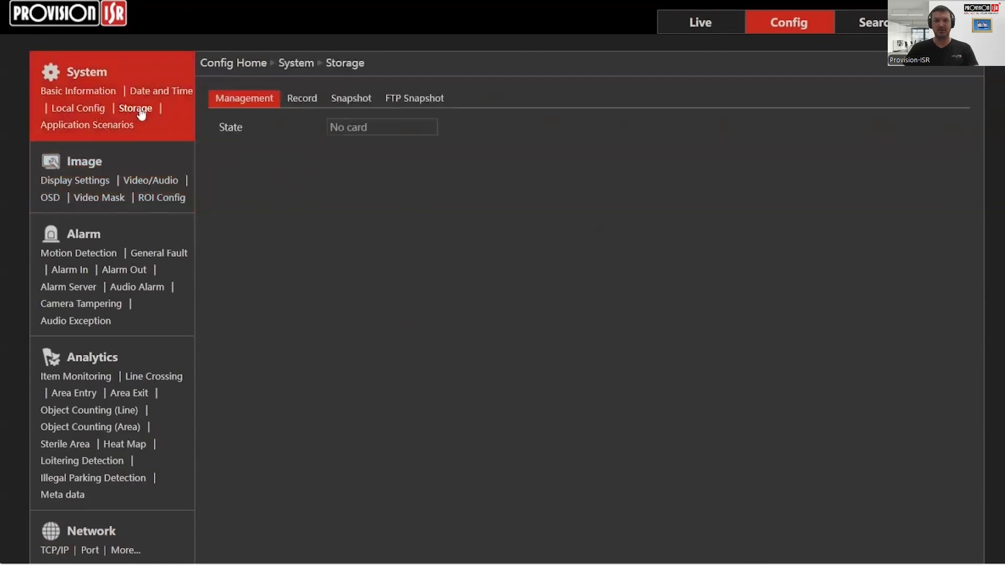
left_click(392, 100)
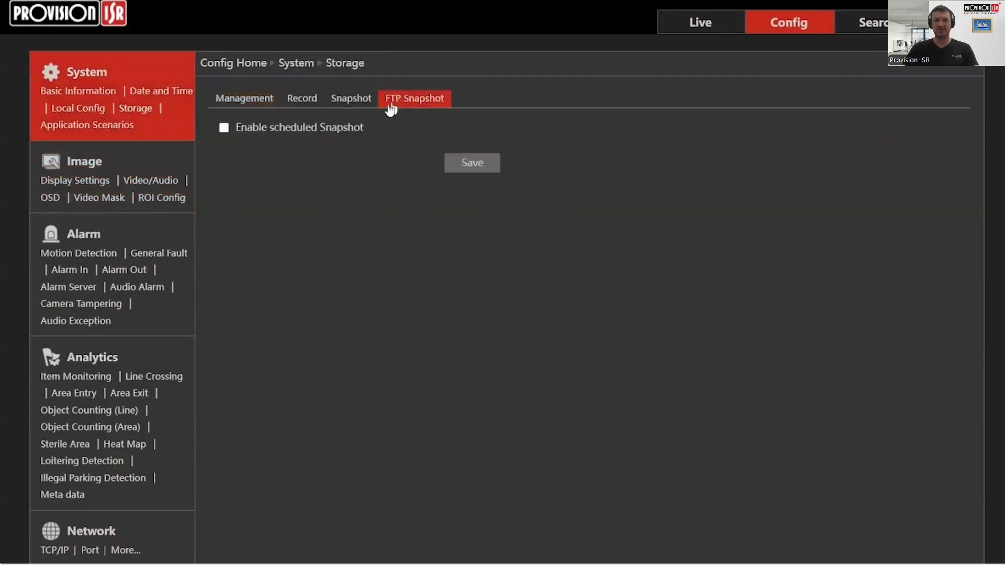
left_click(315, 129)
left_click(376, 152)
left_click(377, 152)
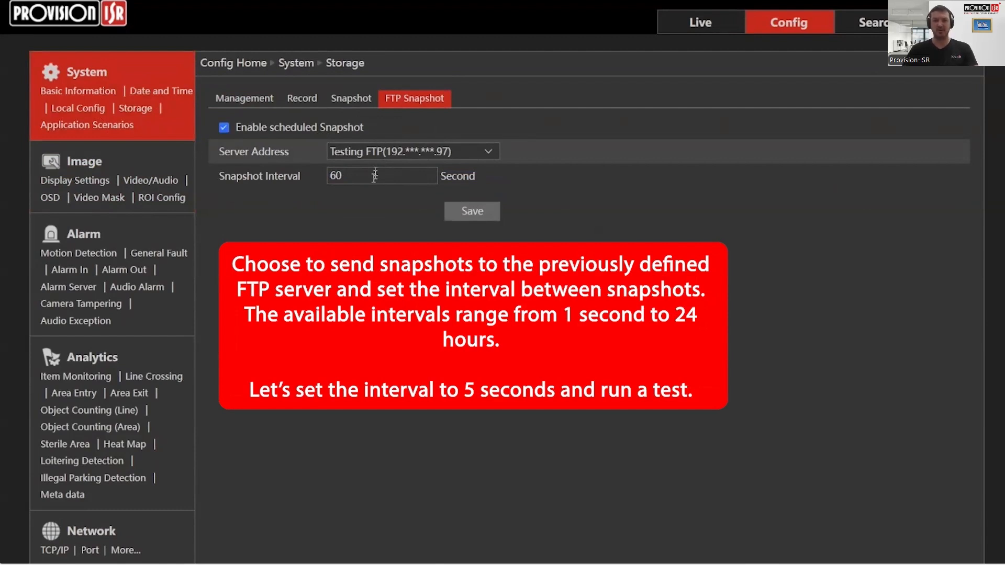
- Change the snapshot interval from 60 to 5 seconds and save the settings
left_click(375, 176)
left_click_drag(373, 179, 309, 183)
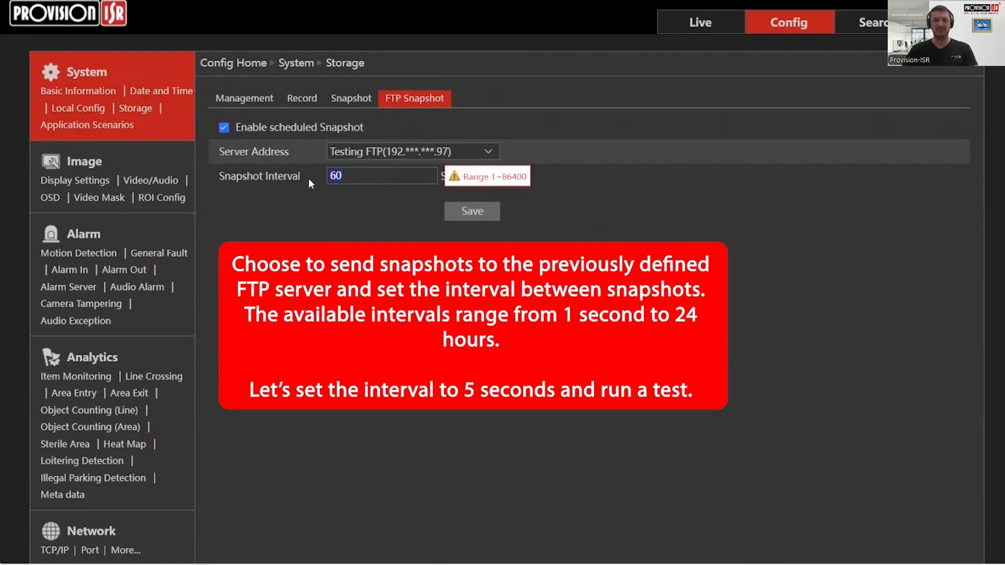
type("5")
left_click(469, 211)
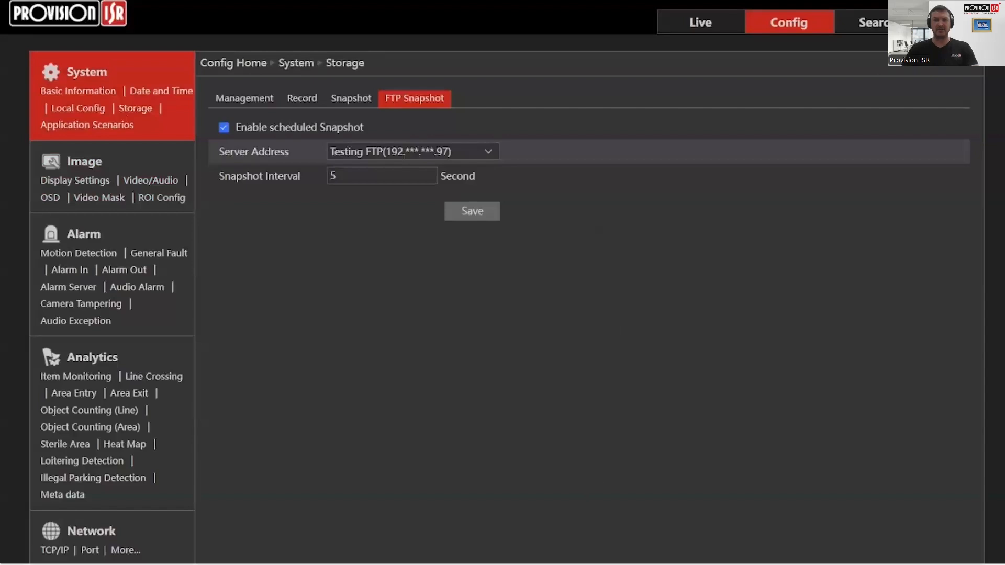
left_click(558, 563)
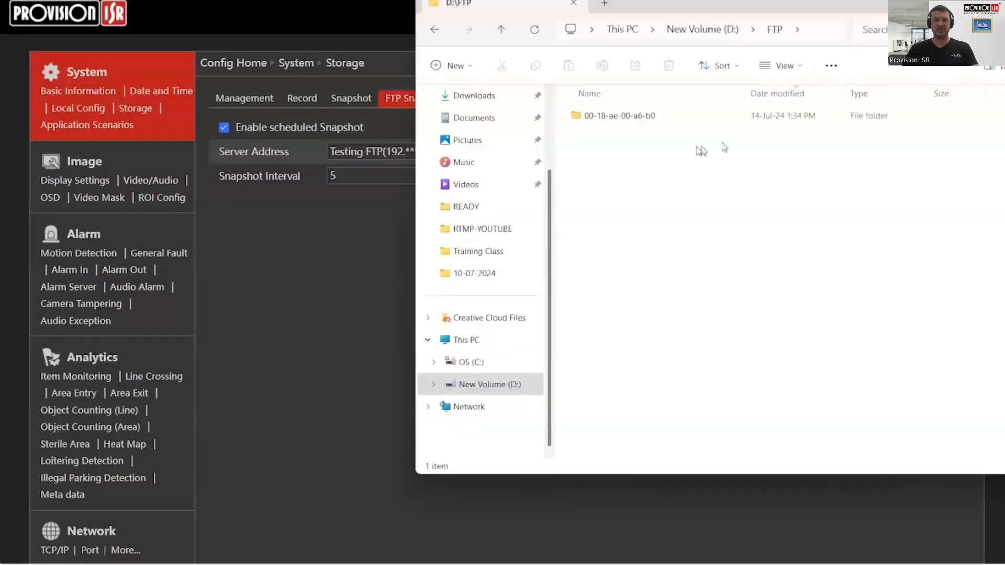
- Browse D:\FTP into 00-18-ae-00-a6-b0\FTP_TIMING_SNAP\2024-07-14\13 to reveal the JPG snapshots
left_click(640, 119)
left_click(631, 156)
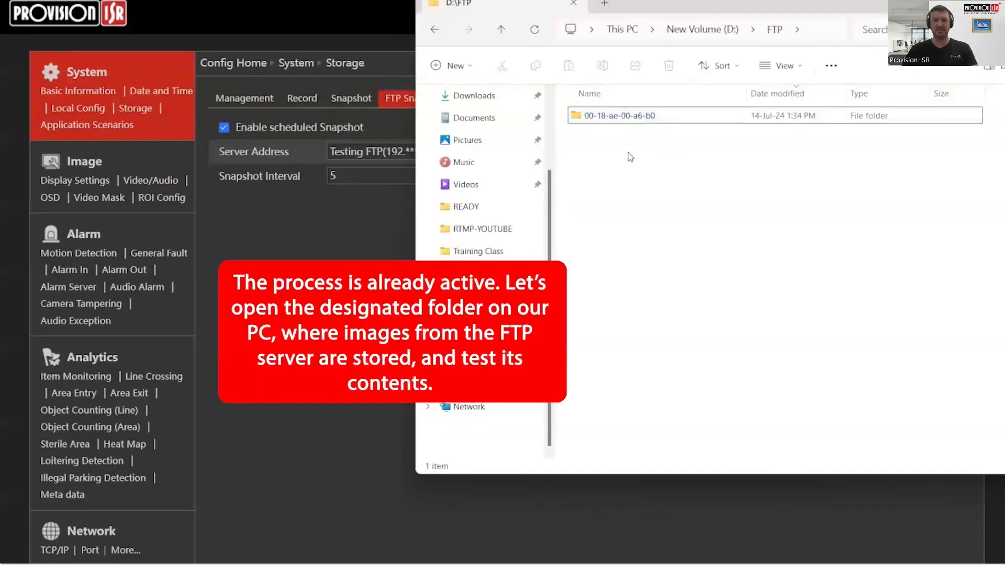
left_click(802, 33)
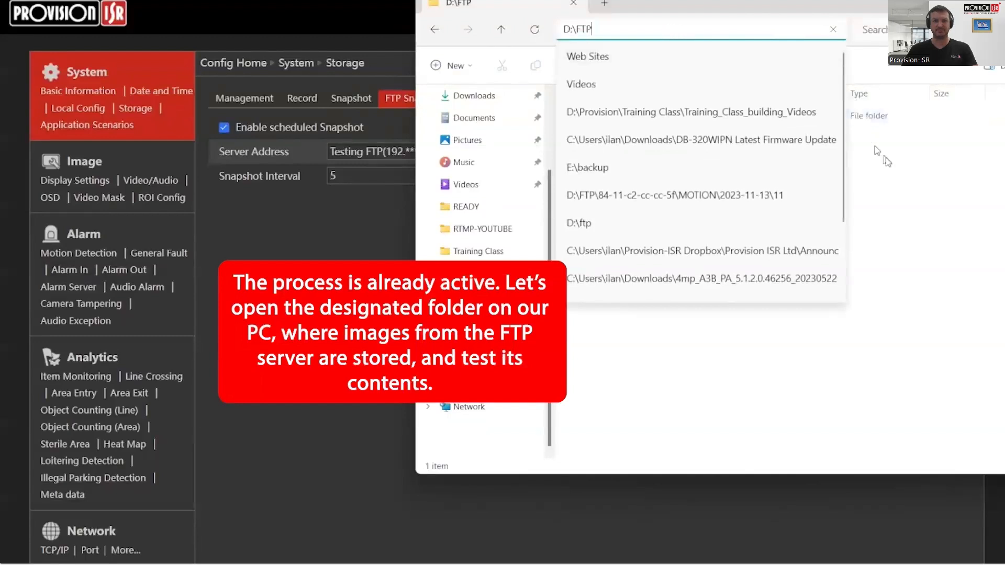
left_click(888, 160)
double_click(684, 118)
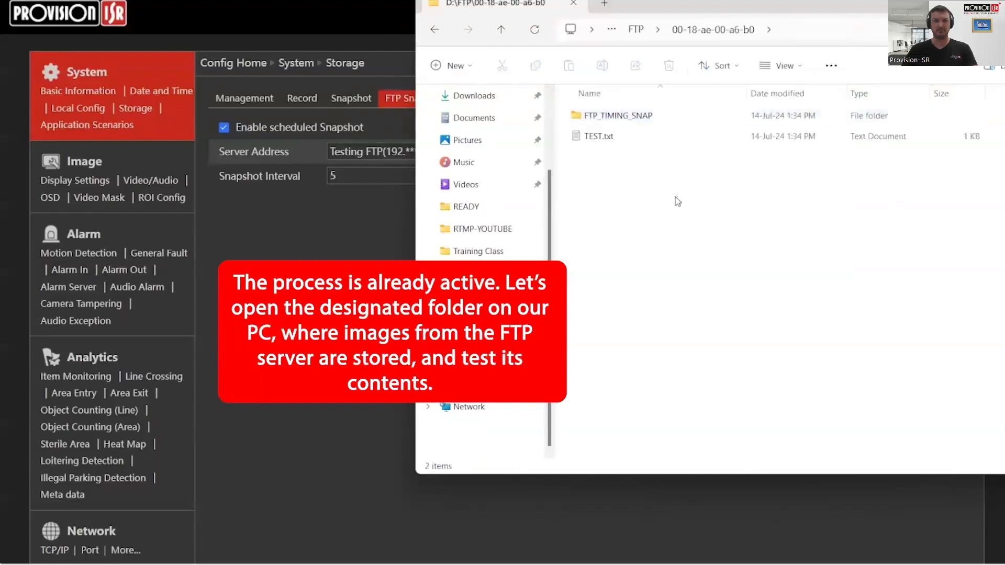
double_click(628, 120)
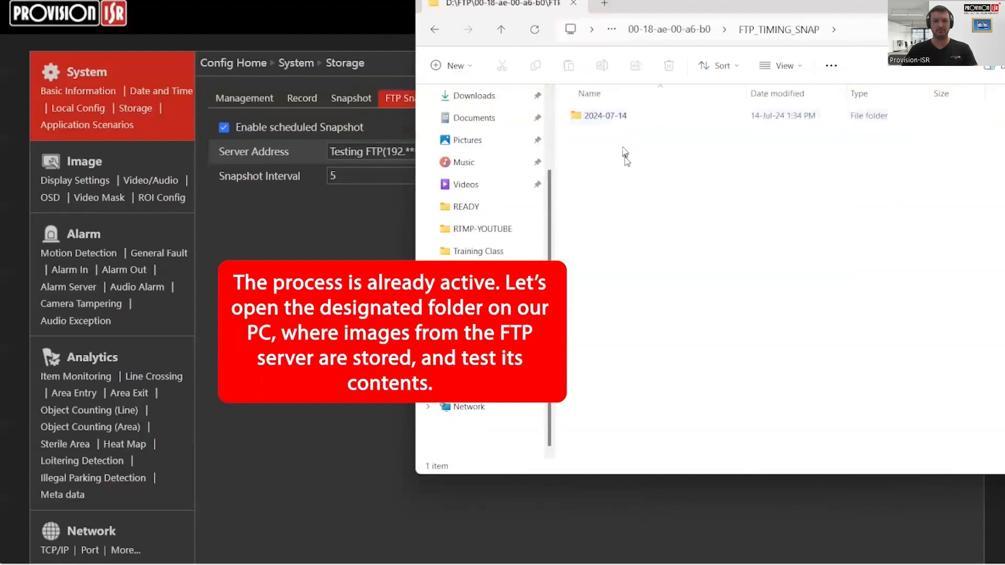
double_click(582, 116)
double_click(582, 118)
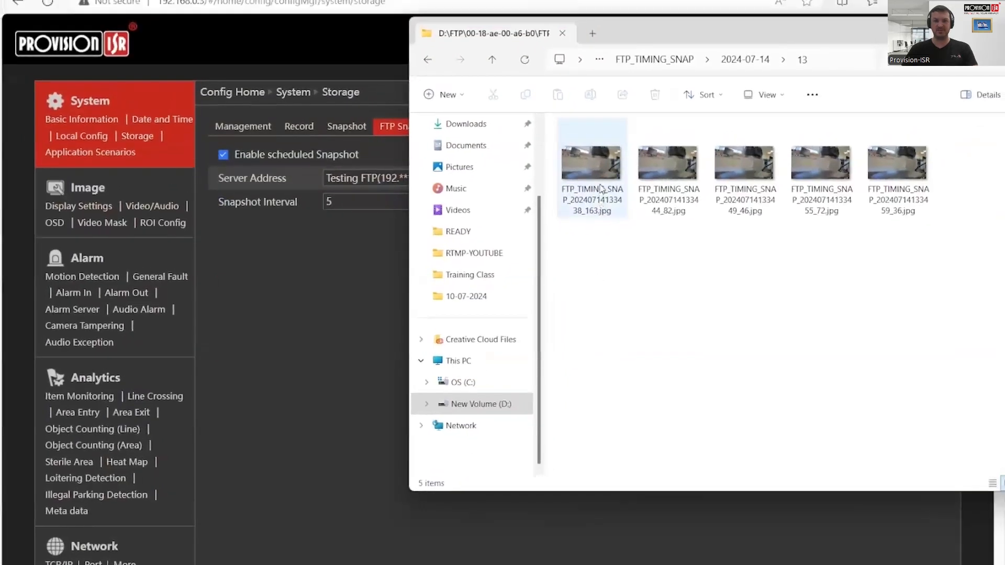